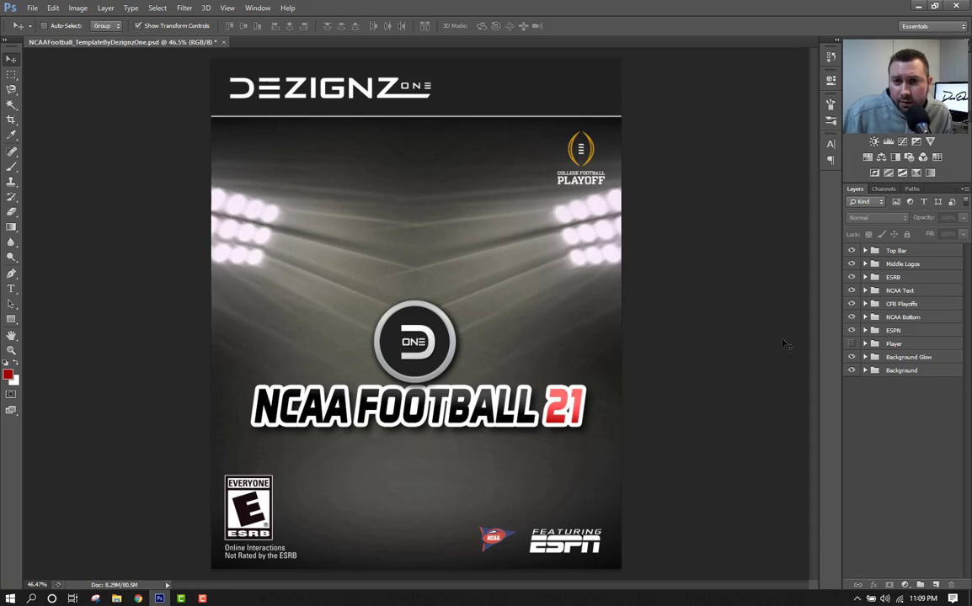
pyautogui.click(865, 251)
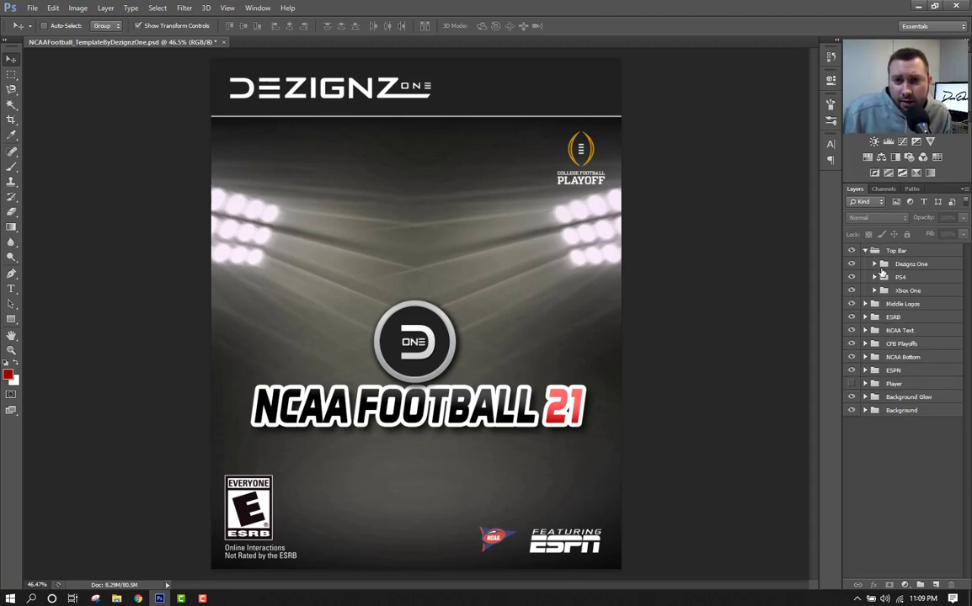
pyautogui.click(864, 251)
pyautogui.click(865, 250)
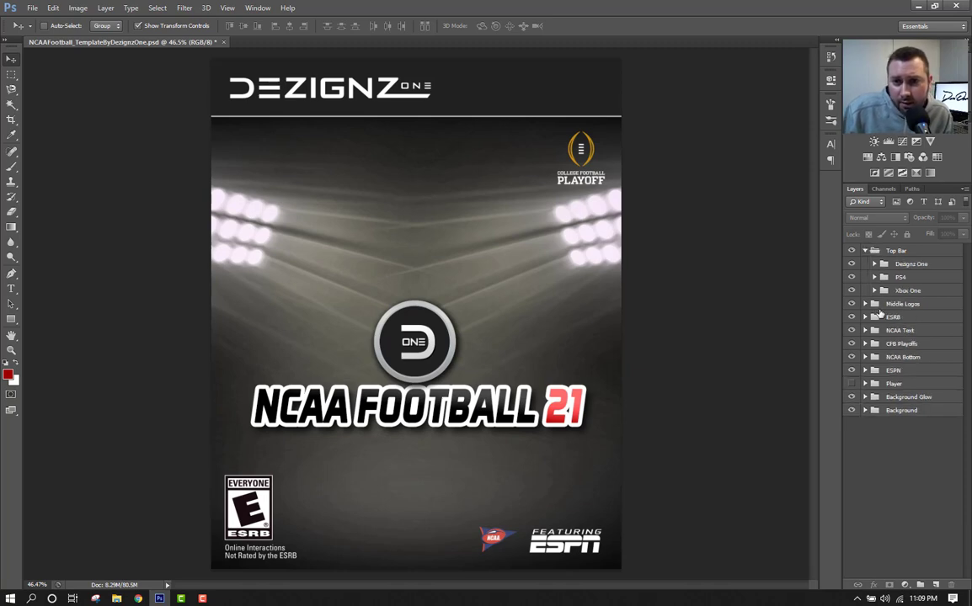
pyautogui.click(851, 264)
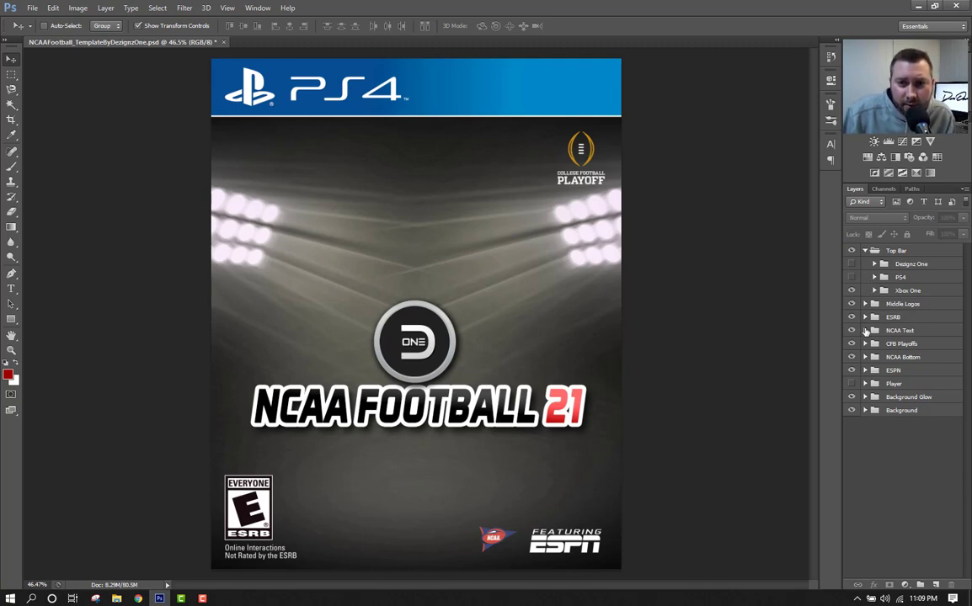
pyautogui.click(851, 277)
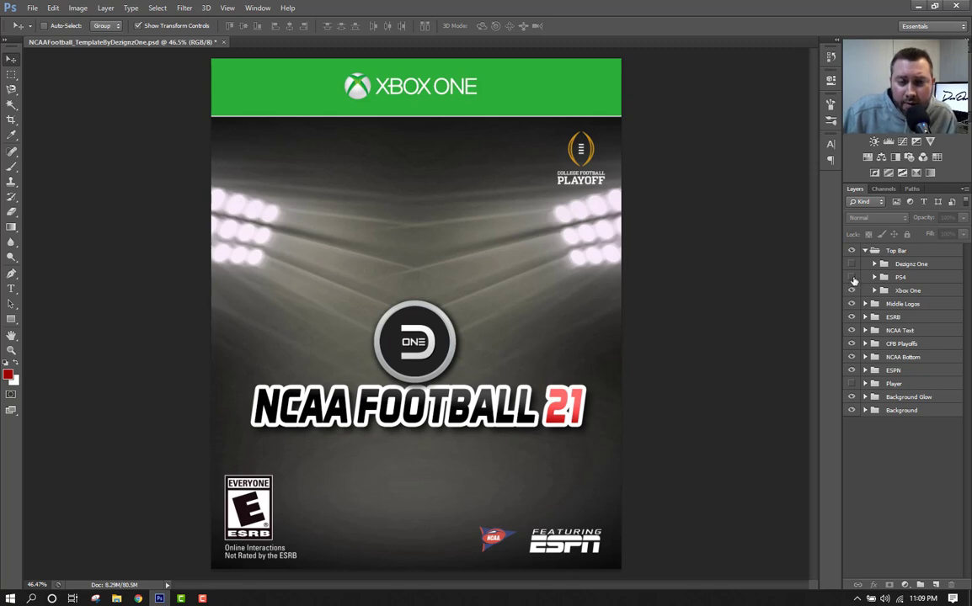
pyautogui.click(851, 277)
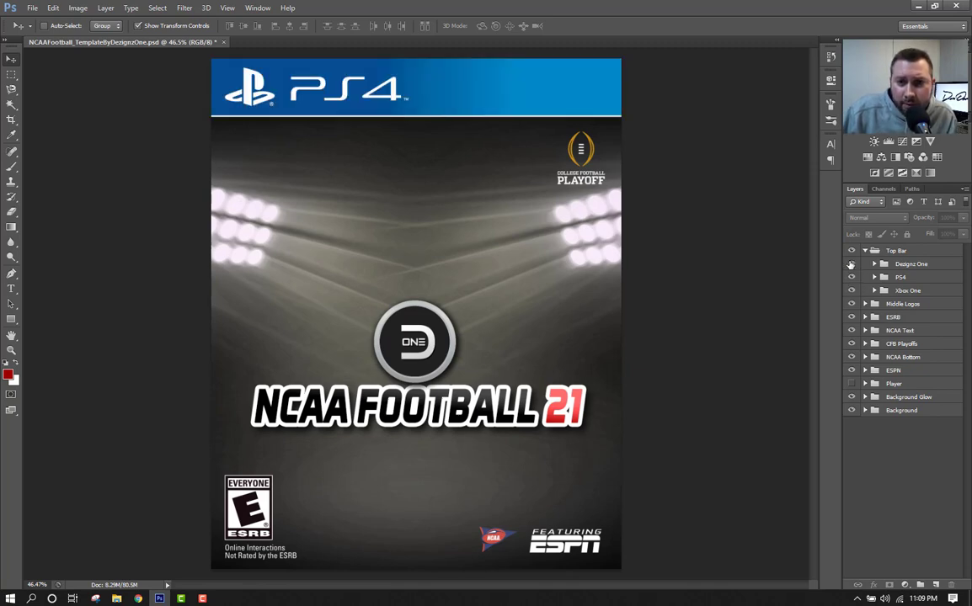
pyautogui.click(852, 264)
pyautogui.click(864, 251)
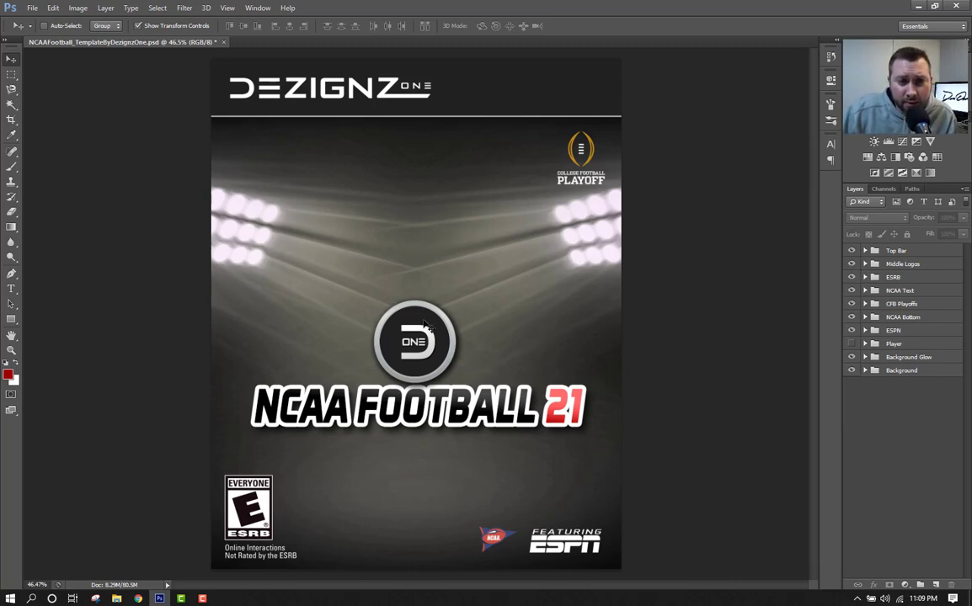
# Preview the EA Sports logo and empty ring, restore the Dezignz One Logo, then expand ESRB
pyautogui.click(864, 264)
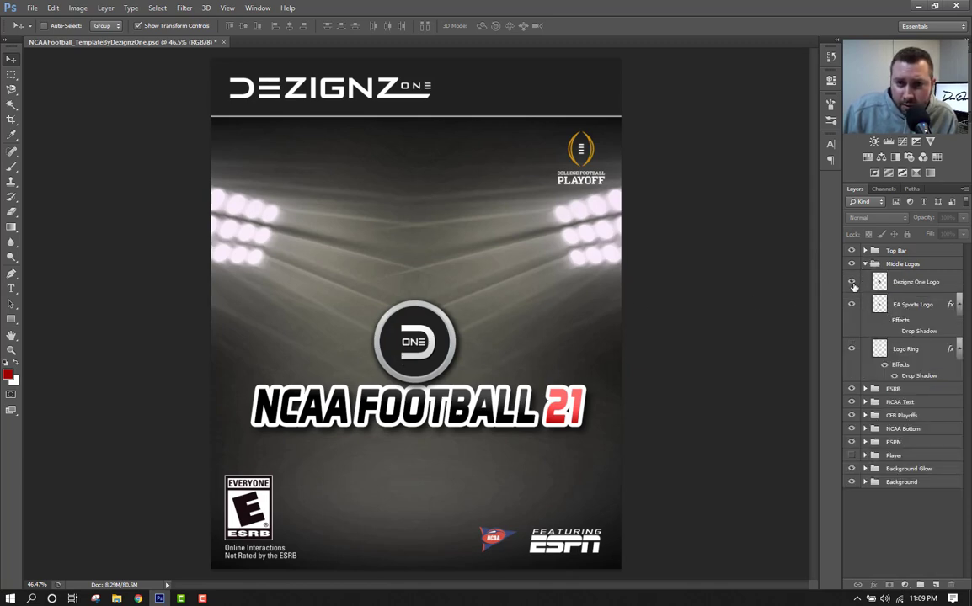
pyautogui.click(852, 282)
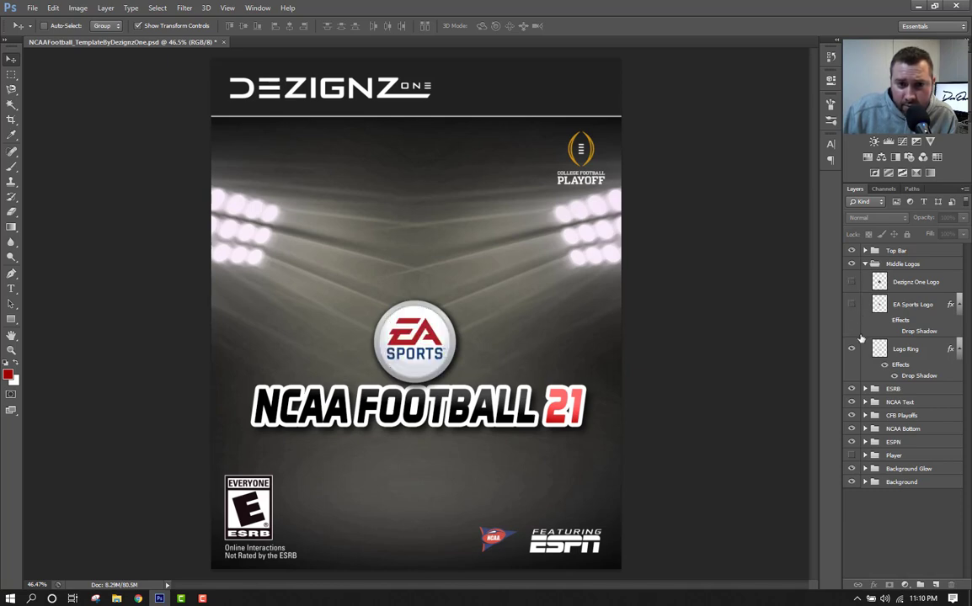
pyautogui.click(851, 304)
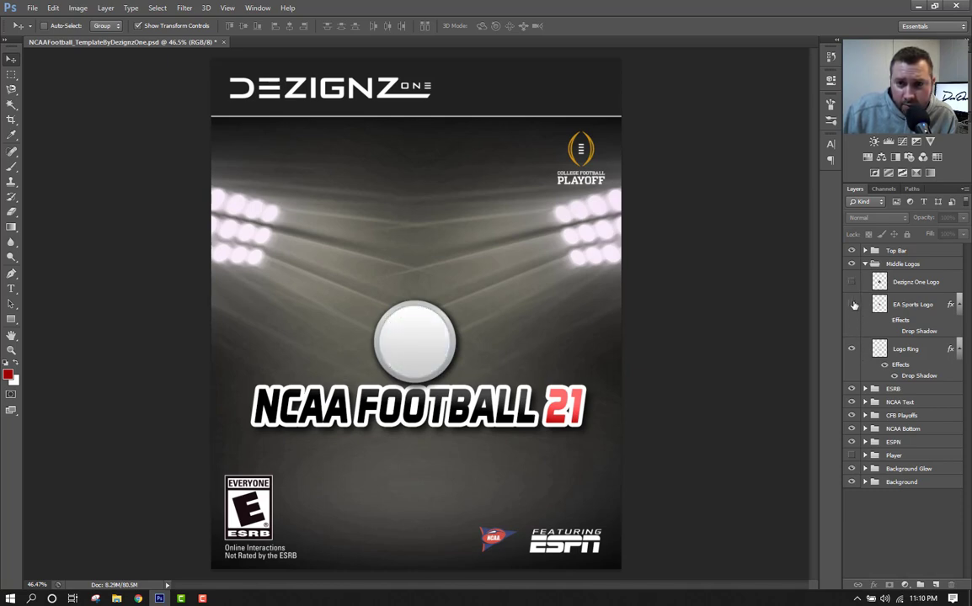
pyautogui.click(851, 304)
pyautogui.click(852, 282)
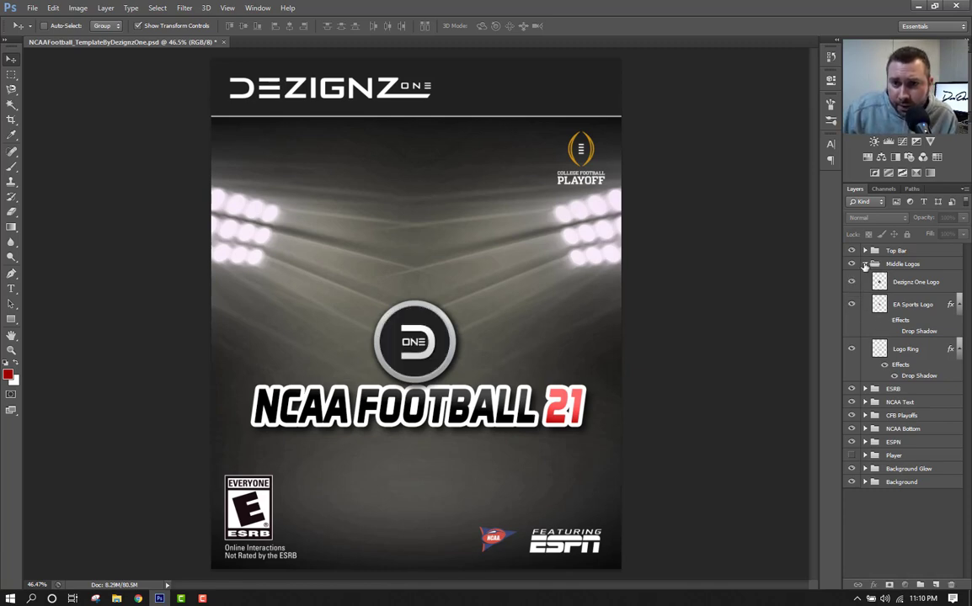
pyautogui.click(865, 263)
pyautogui.click(865, 278)
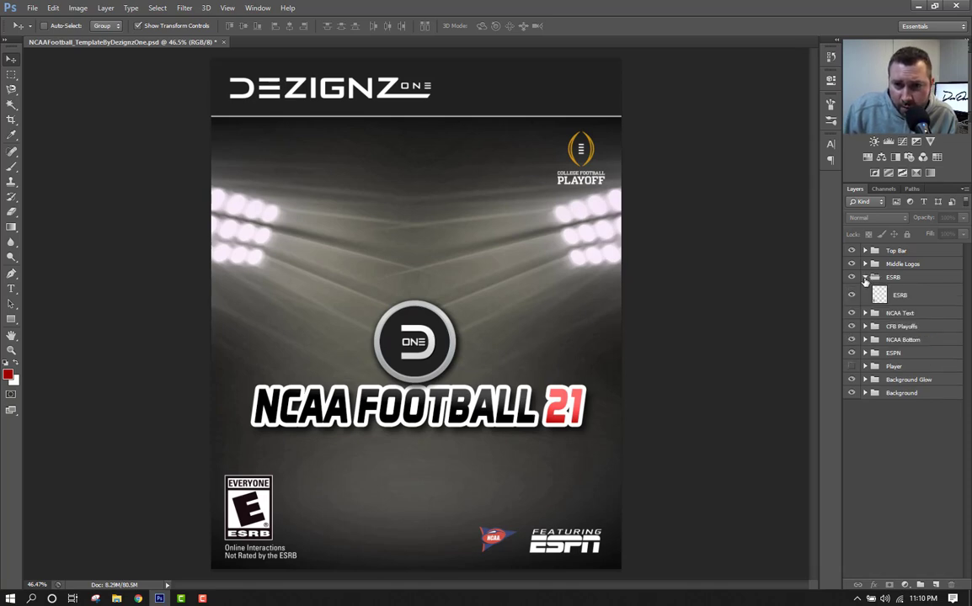
# Start editing the NCAA FOOTBALL 21 title layer in the NCAA Text group
pyautogui.click(864, 278)
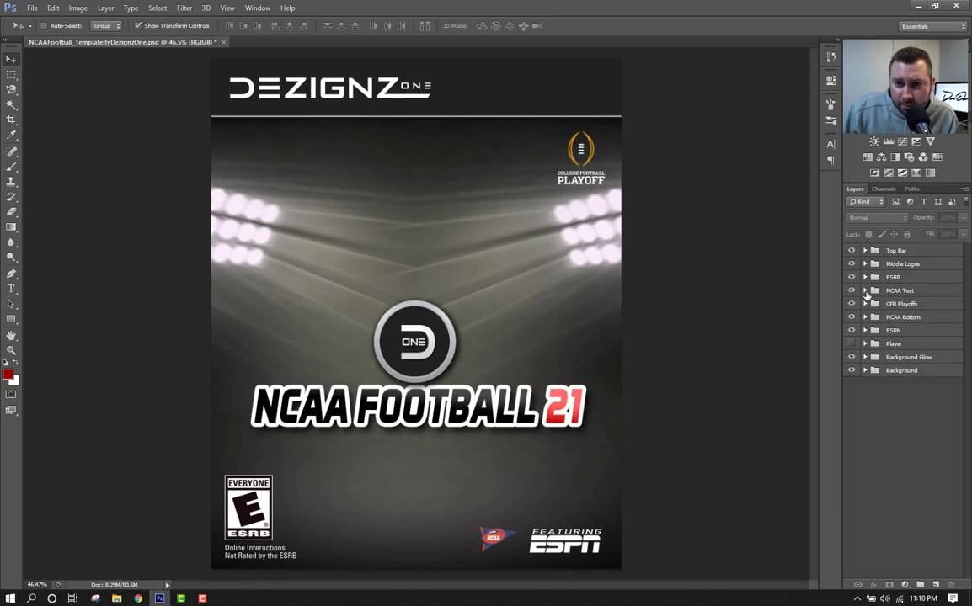
pyautogui.click(865, 293)
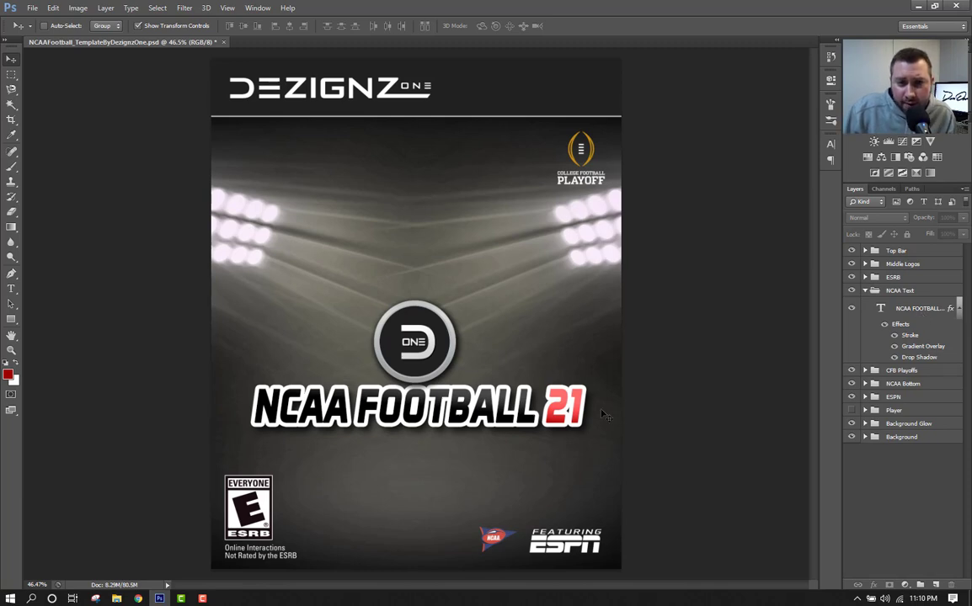
pyautogui.click(882, 311)
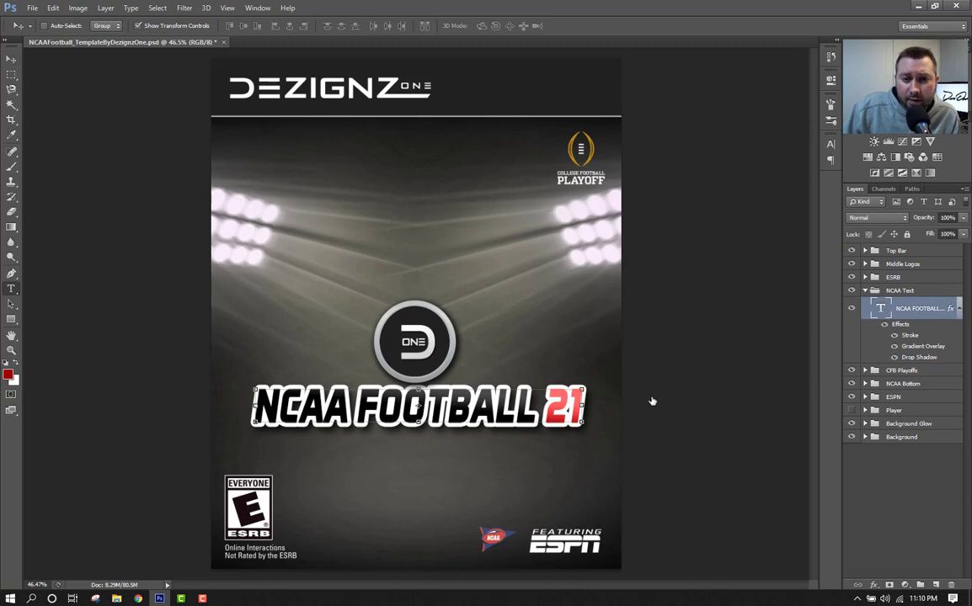
pyautogui.press('t')
pyautogui.click(582, 407)
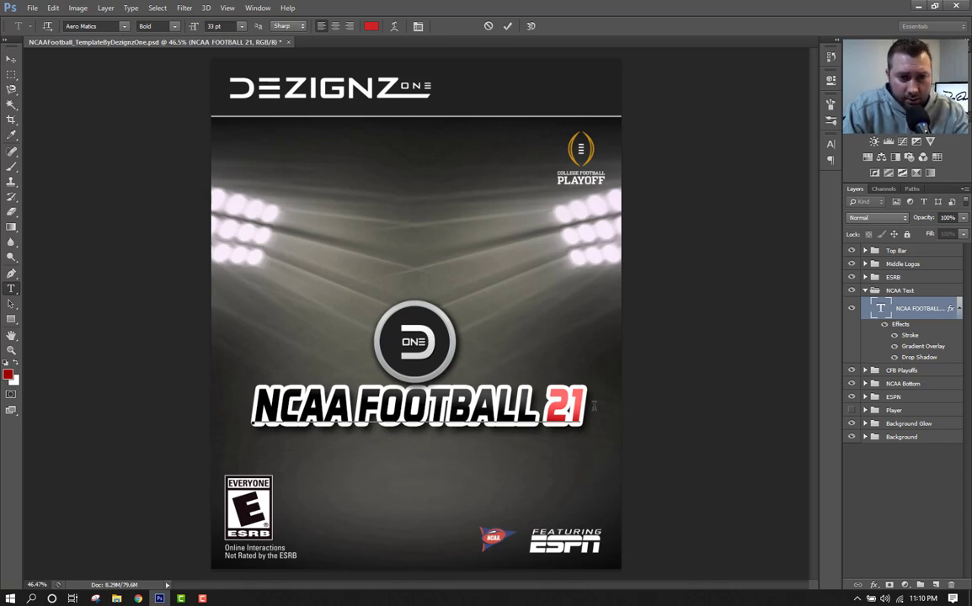
# Try title years 22, 23 and 24, then restore 21, commit and collapse the group
pyautogui.press('BackSpace')
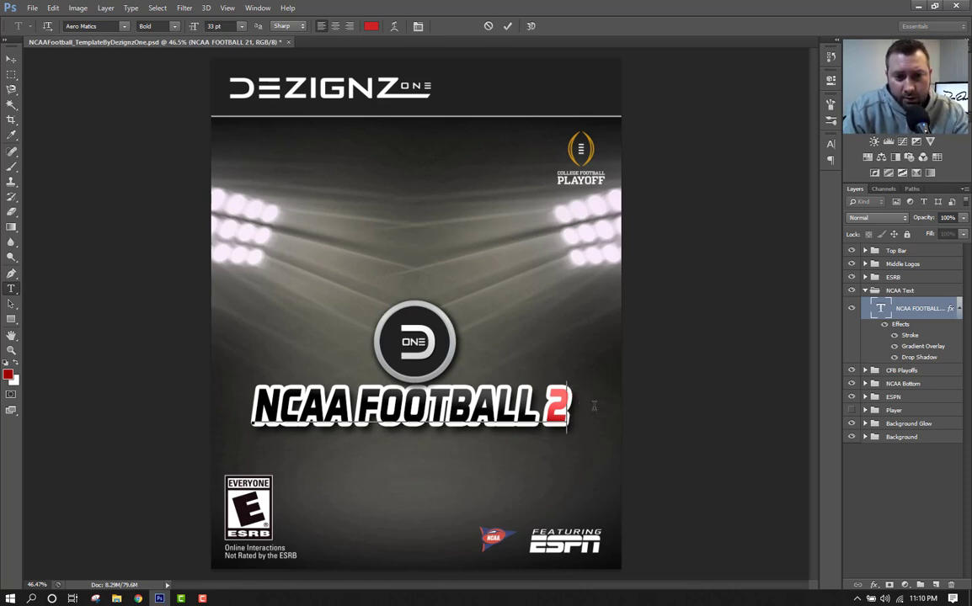
pyautogui.write('2')
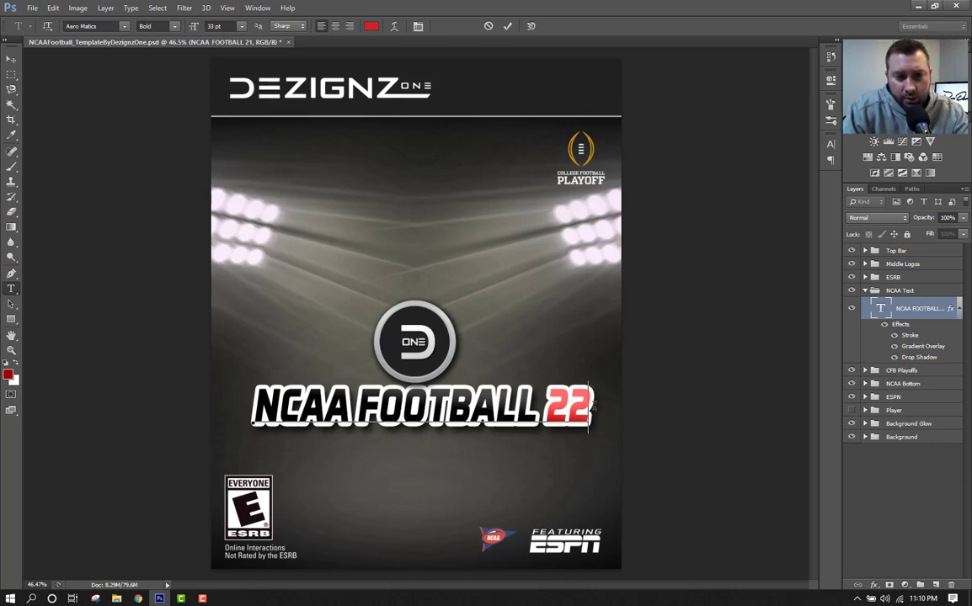
pyautogui.press('BackSpace')
pyautogui.write('3')
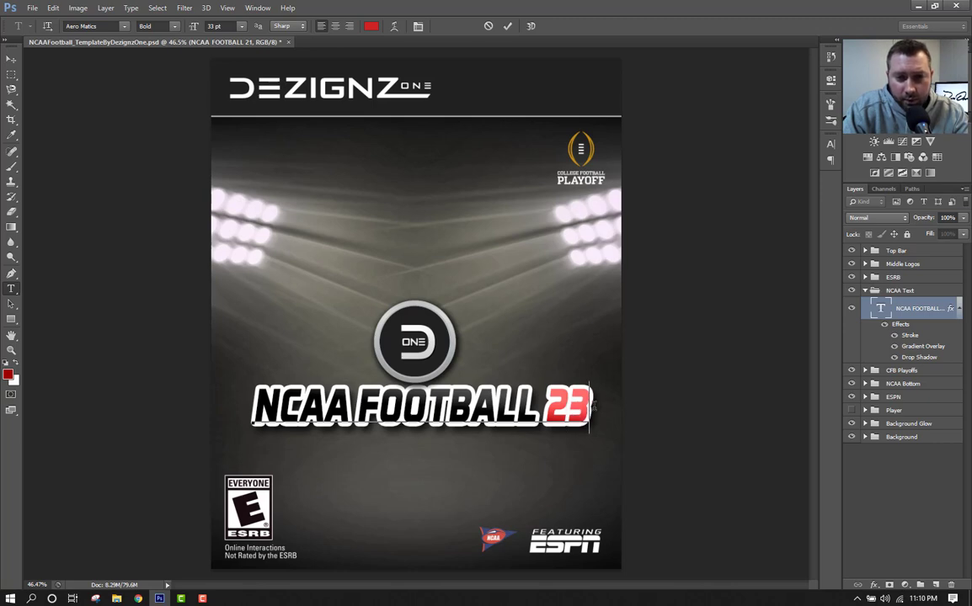
pyautogui.press('BackSpace')
pyautogui.write('4')
pyautogui.press('BackSpace')
pyautogui.press('BackSpace')
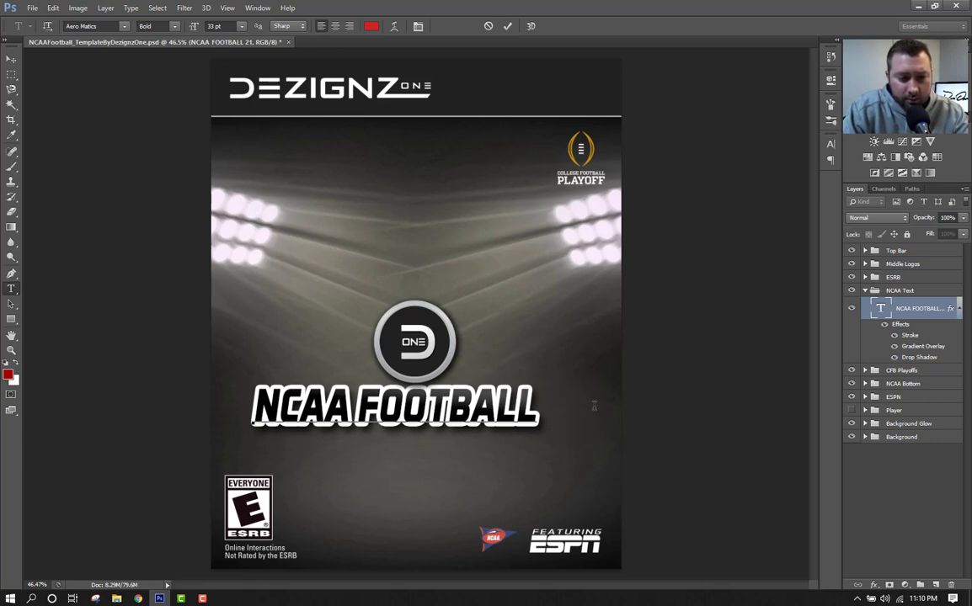
pyautogui.write('21')
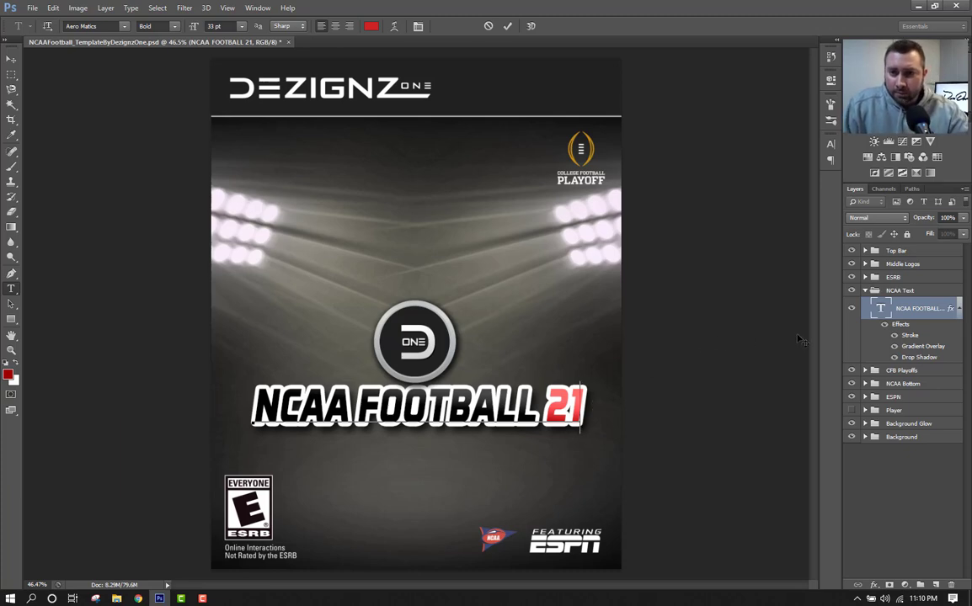
pyautogui.click(863, 311)
pyautogui.click(864, 291)
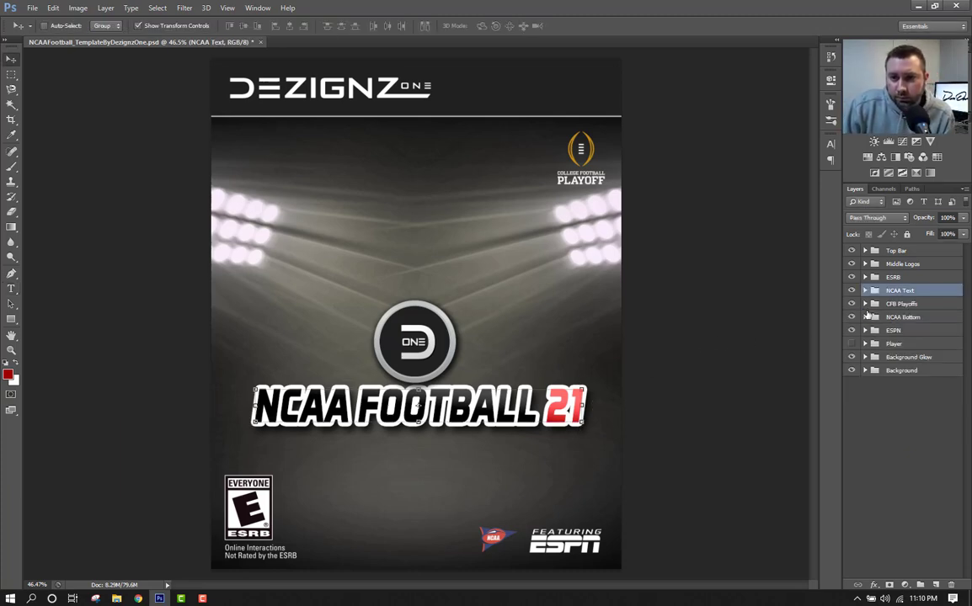
pyautogui.press('v')
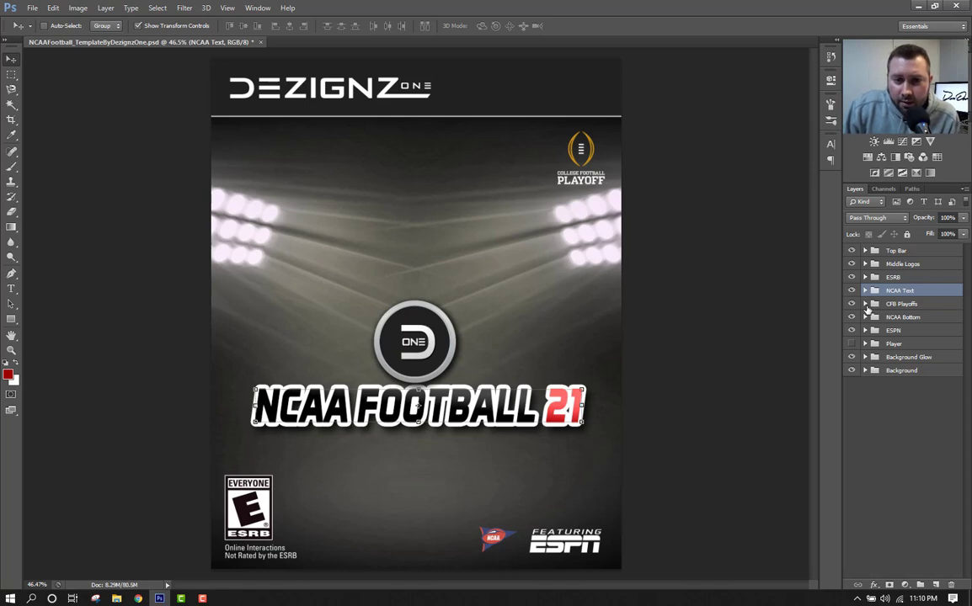
pyautogui.click(865, 304)
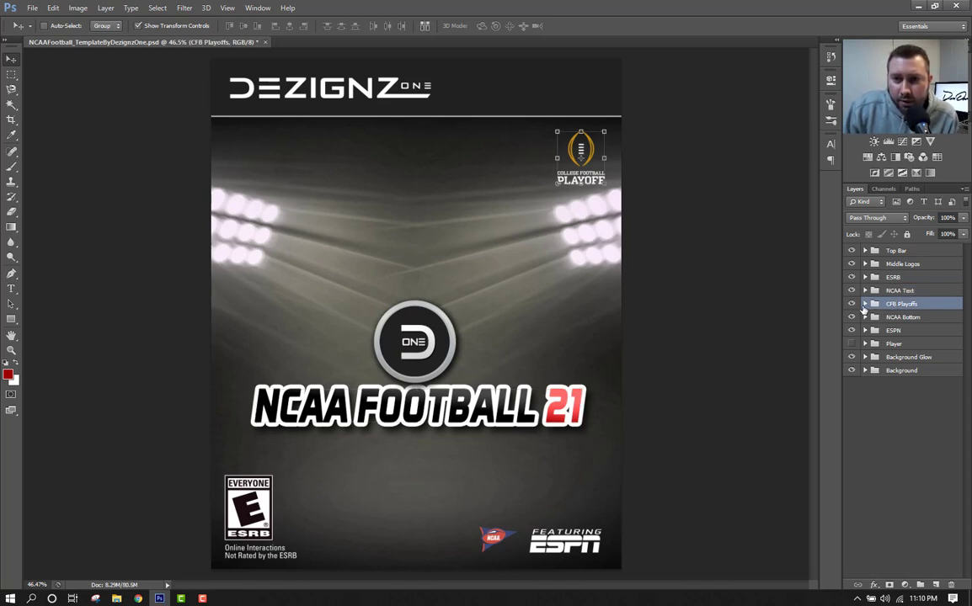
pyautogui.click(864, 304)
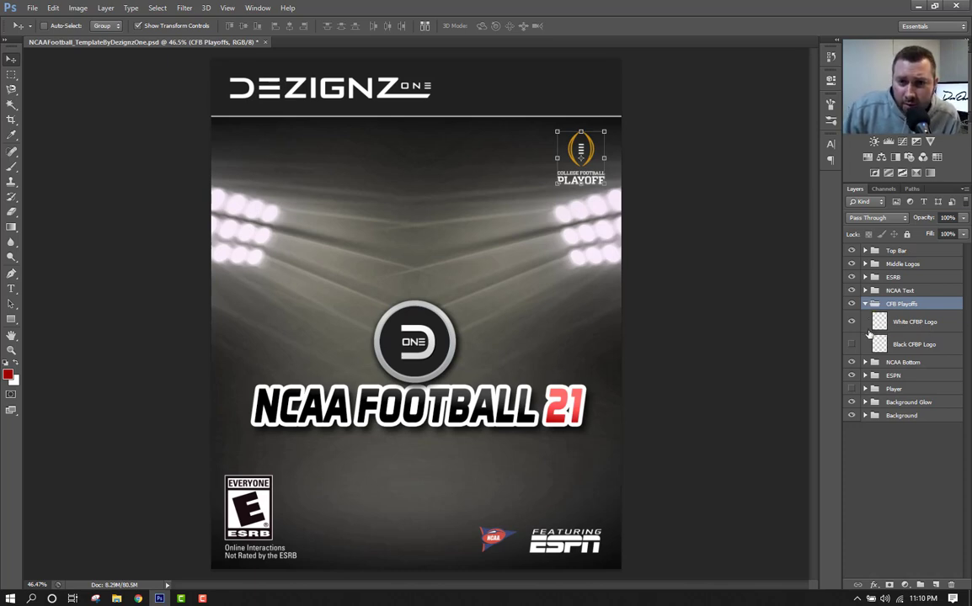
pyautogui.click(851, 321)
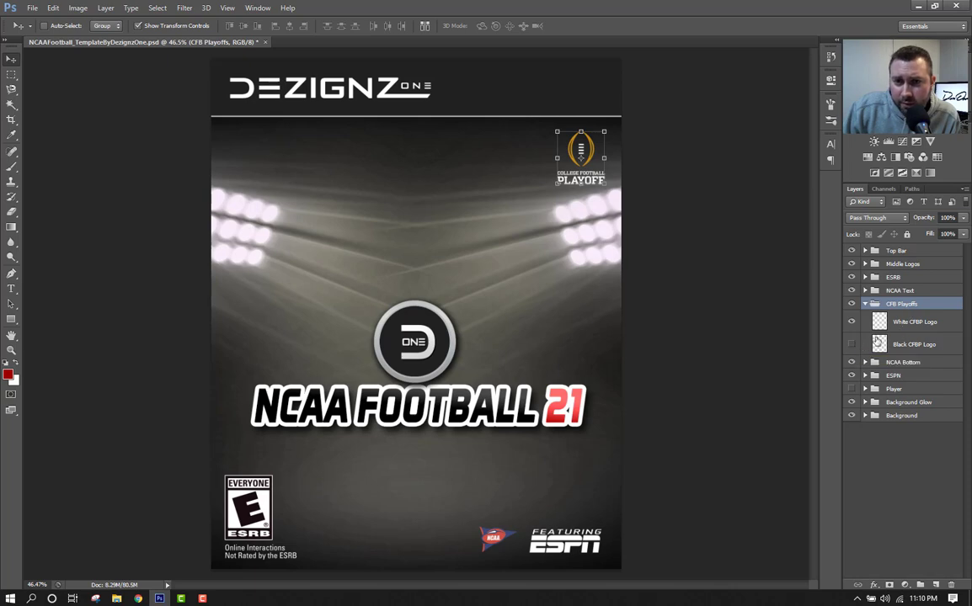
pyautogui.click(851, 344)
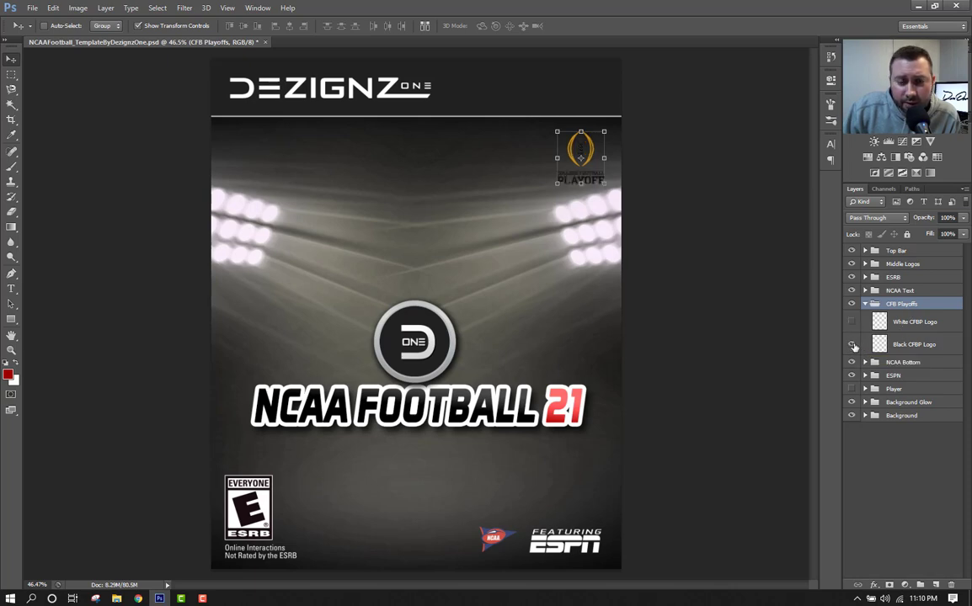
pyautogui.click(851, 321)
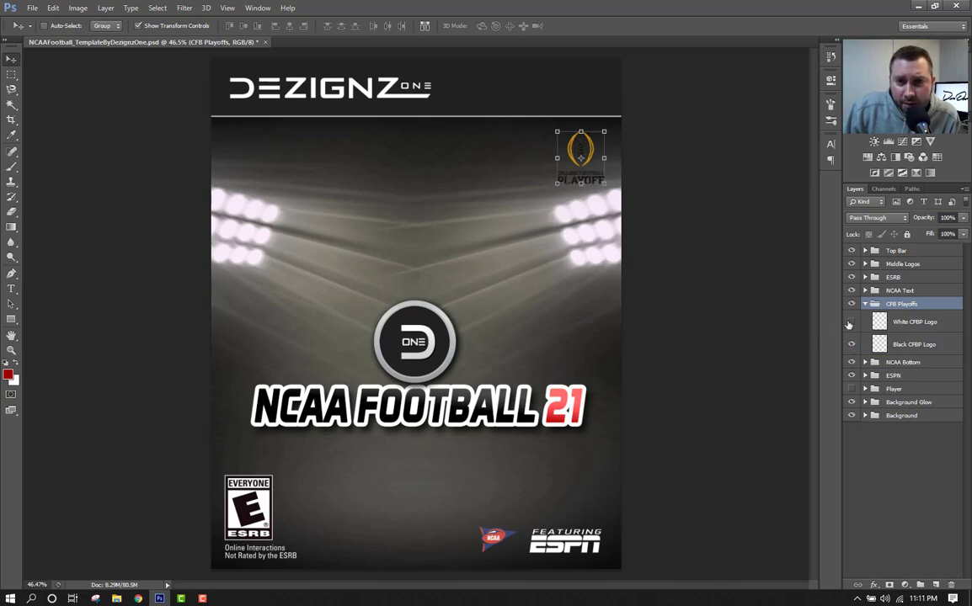
pyautogui.click(851, 303)
pyautogui.click(850, 345)
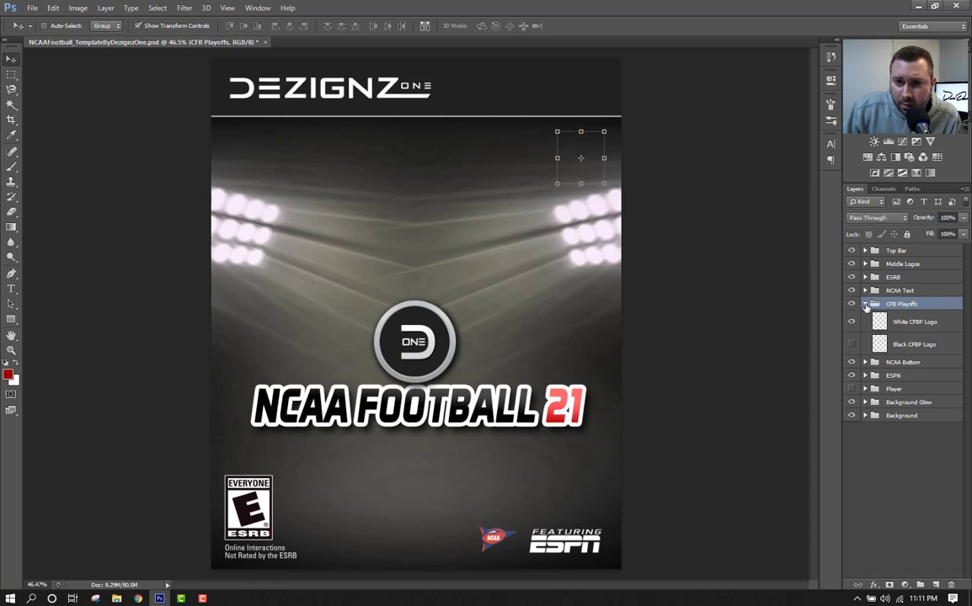
pyautogui.click(851, 303)
pyautogui.click(865, 303)
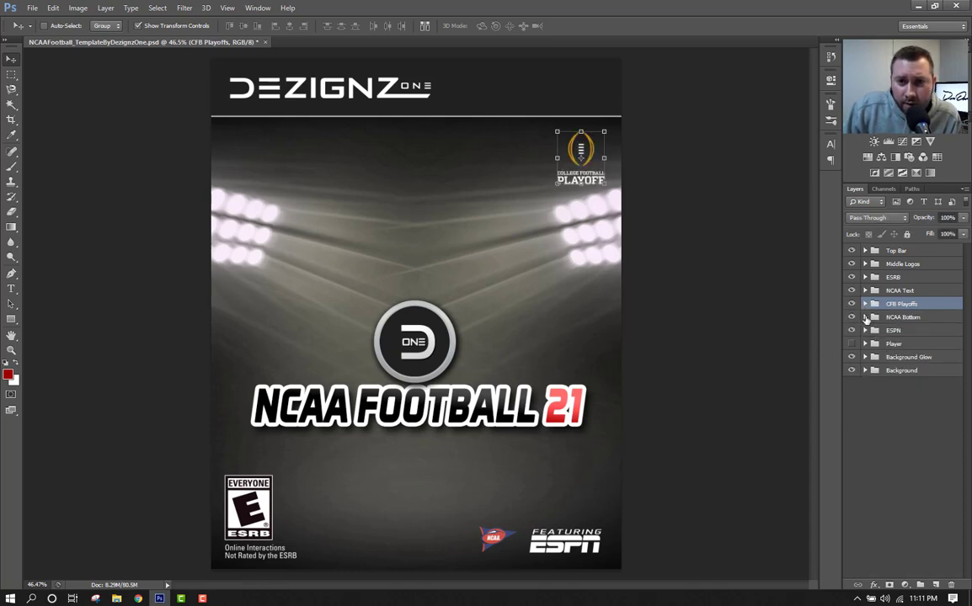
pyautogui.click(864, 317)
pyautogui.click(899, 336)
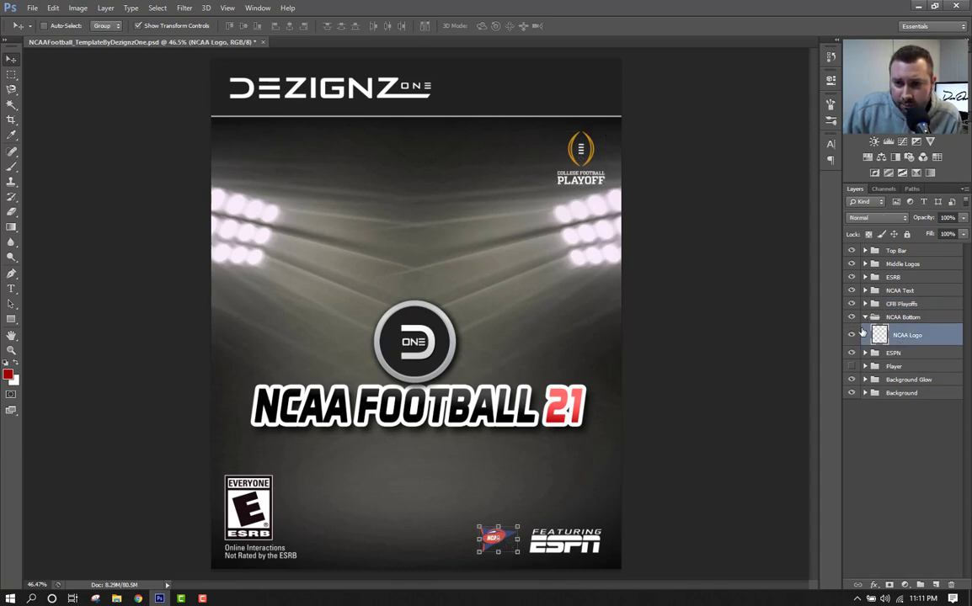
pyautogui.click(865, 318)
pyautogui.click(864, 330)
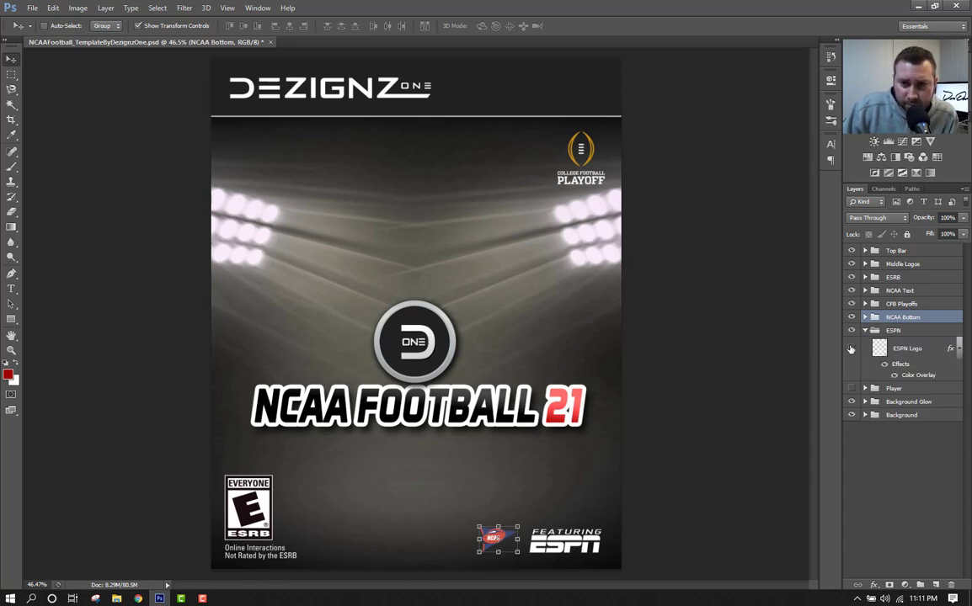
pyautogui.click(850, 348)
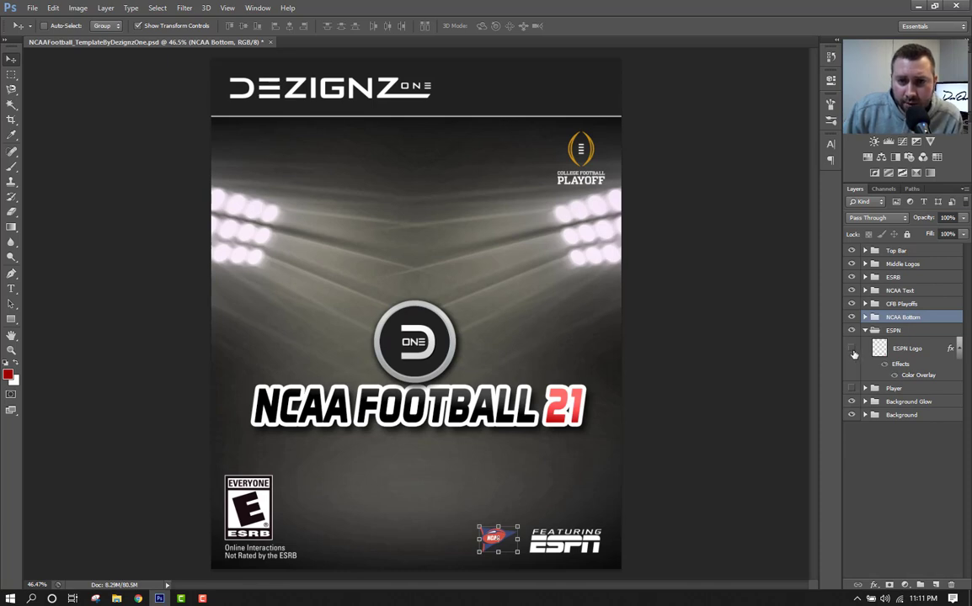
pyautogui.click(851, 348)
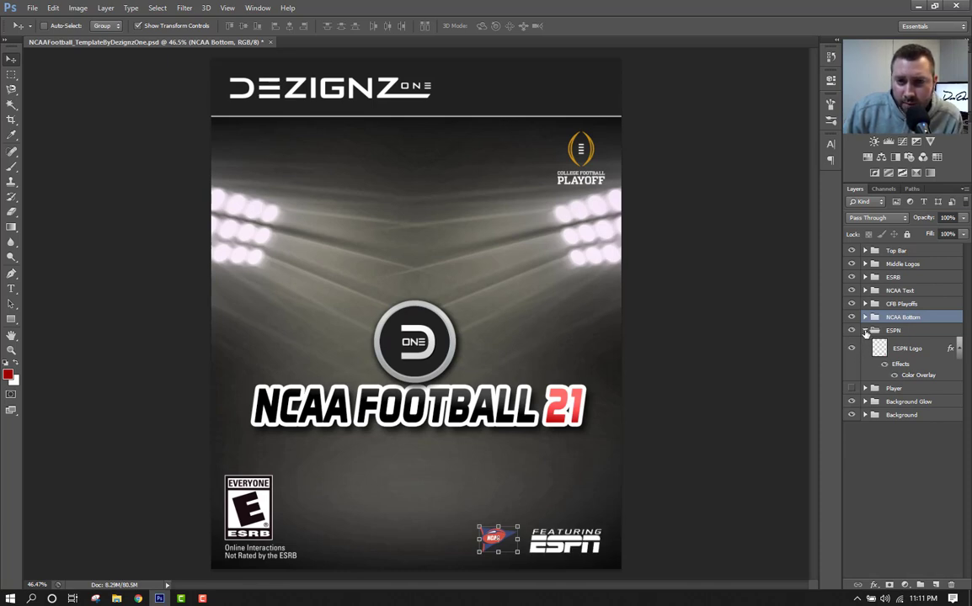
pyautogui.click(865, 330)
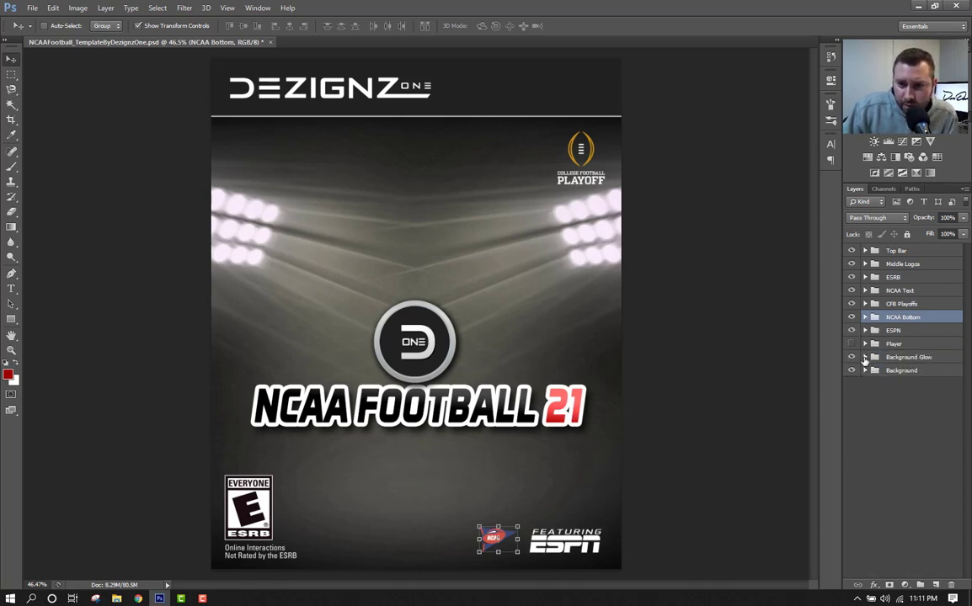
pyautogui.click(884, 345)
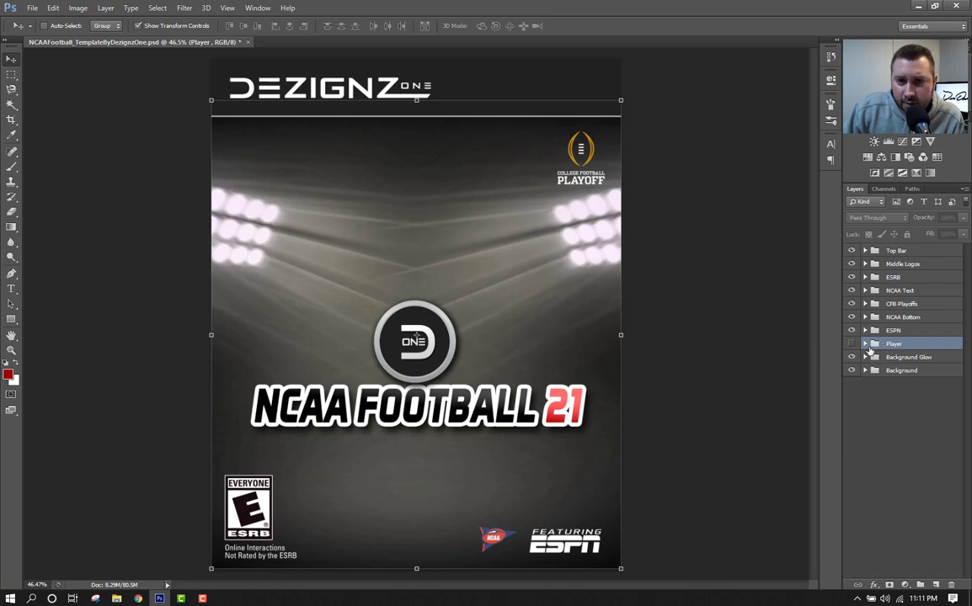
# Toggle the Background Glow off and back on to compare the cover without it
pyautogui.click(865, 357)
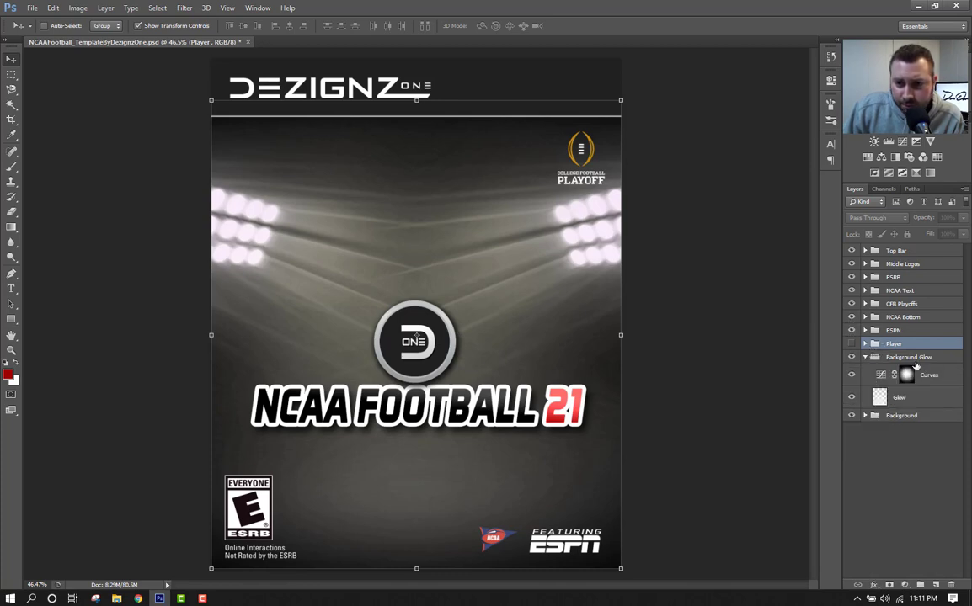
pyautogui.click(851, 359)
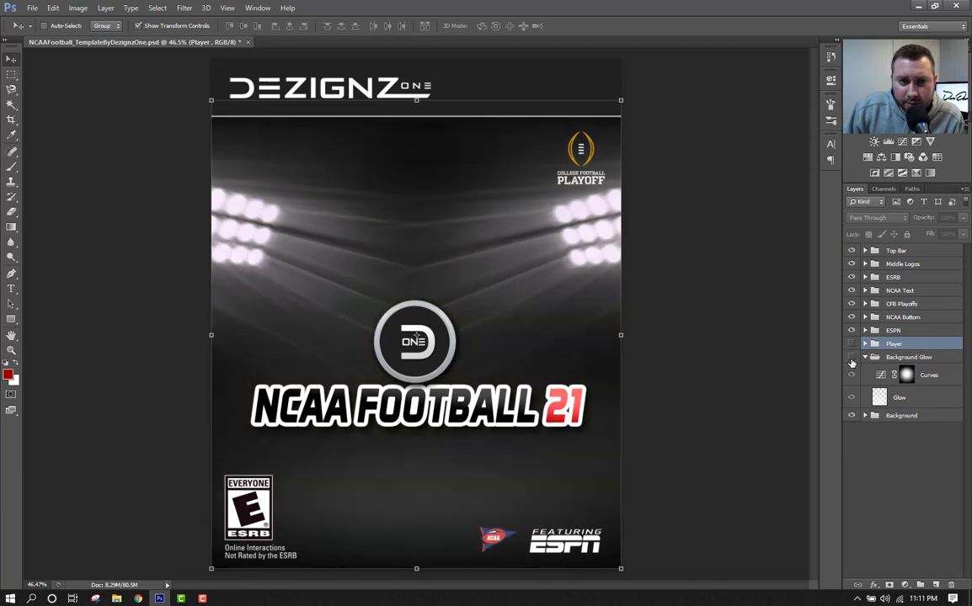
pyautogui.click(852, 359)
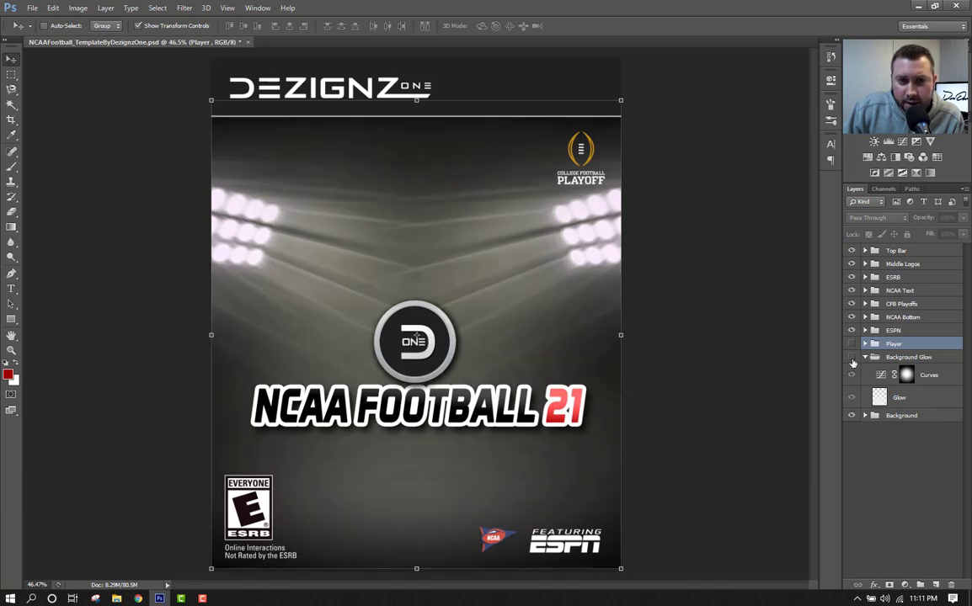
pyautogui.click(852, 358)
pyautogui.click(852, 357)
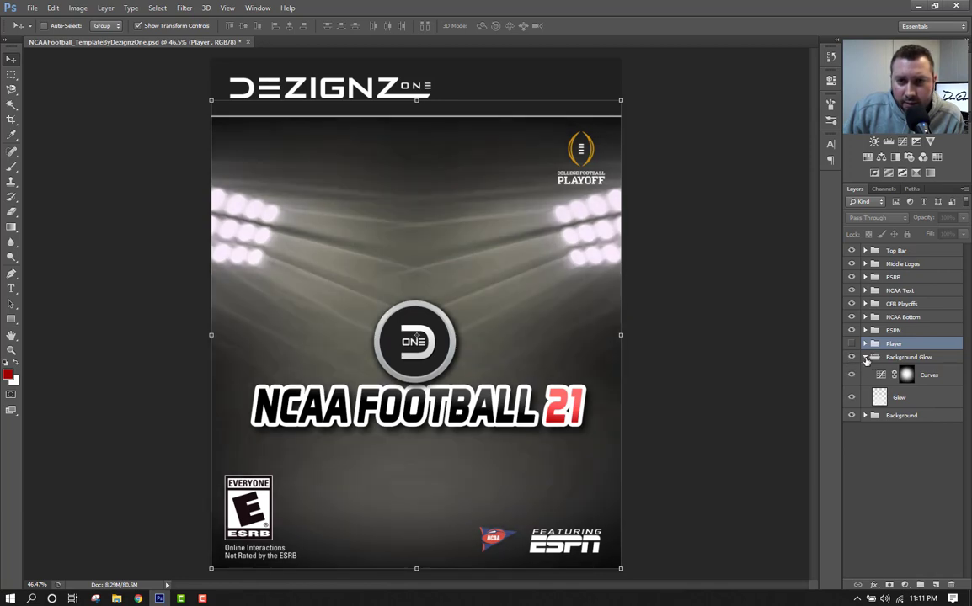
pyautogui.click(865, 357)
# Hide Dark BG copy, try Light BG, then show the dark Solid BG background
pyautogui.click(865, 372)
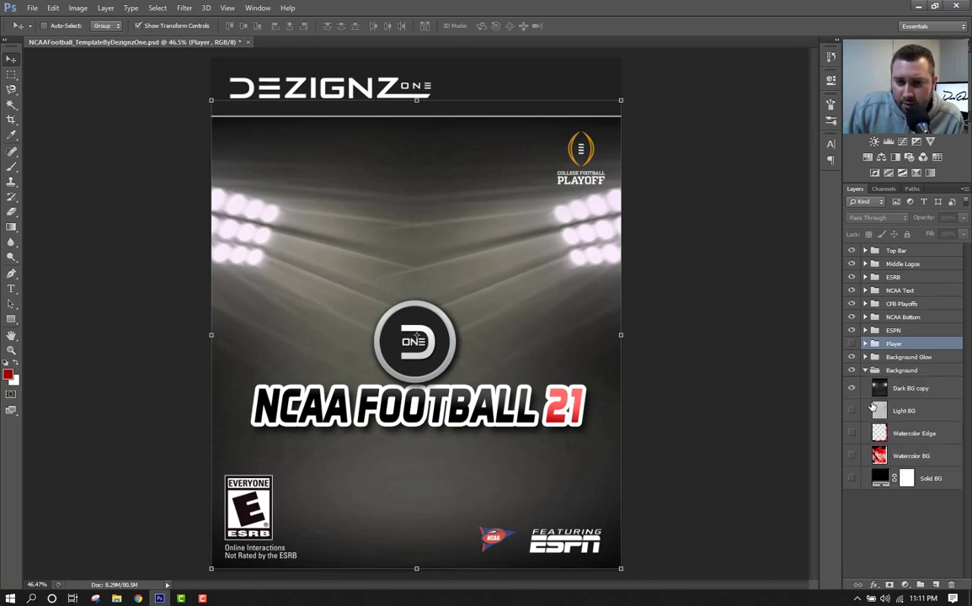
pyautogui.click(851, 389)
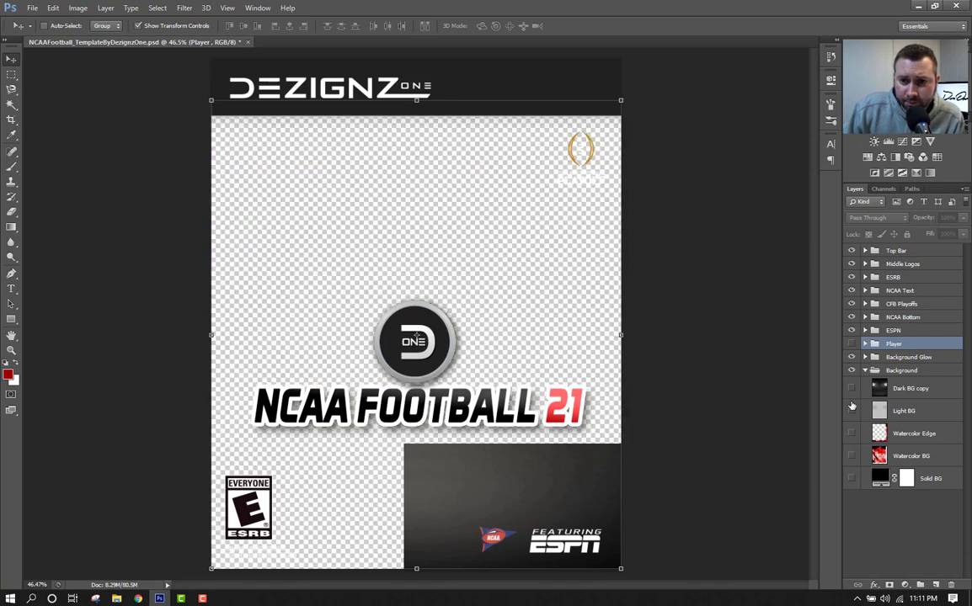
pyautogui.click(851, 411)
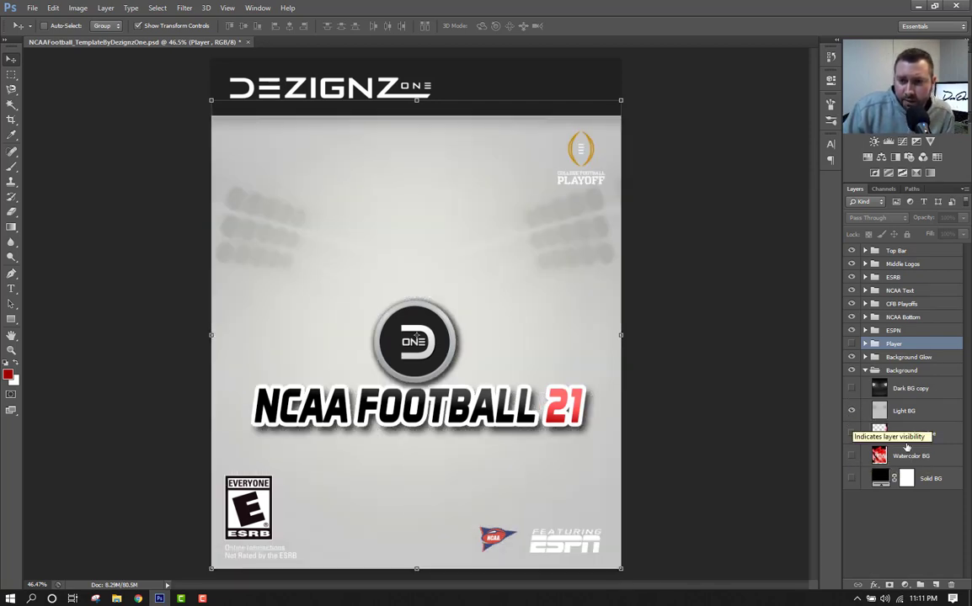
pyautogui.click(852, 411)
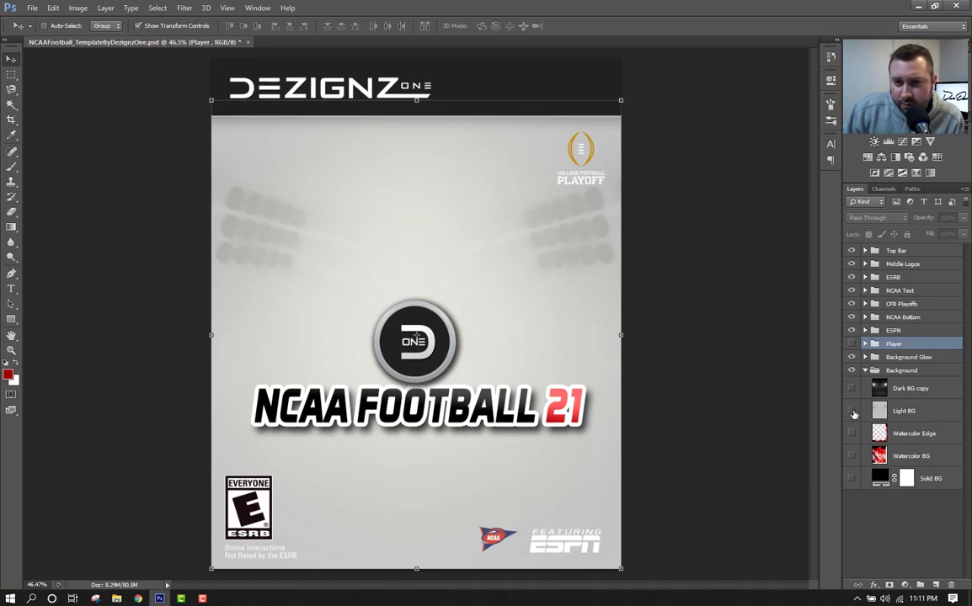
pyautogui.click(851, 478)
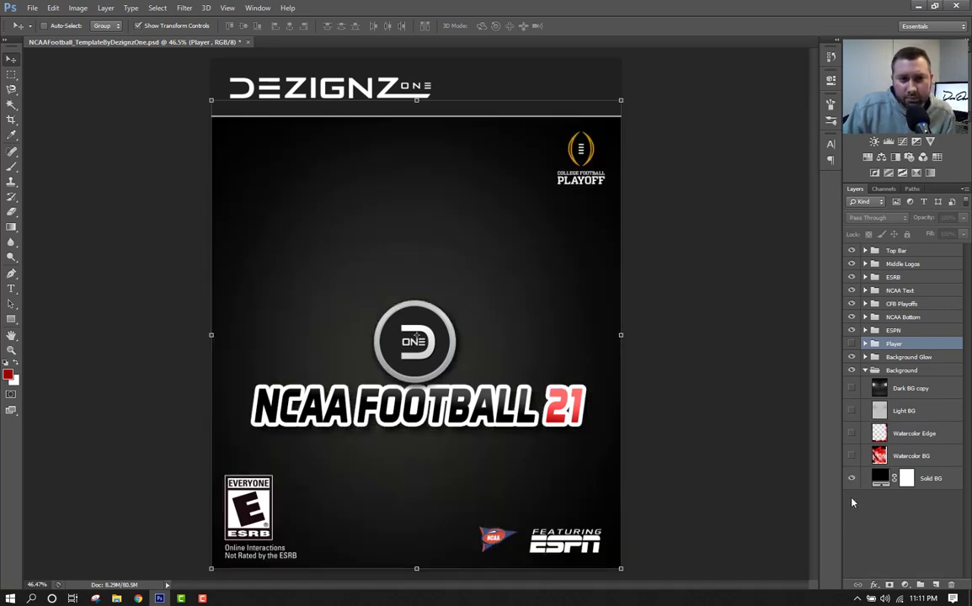
# Show the quarterback player layer and hide the Dezignz One Logo so EA Sports appears
pyautogui.click(864, 343)
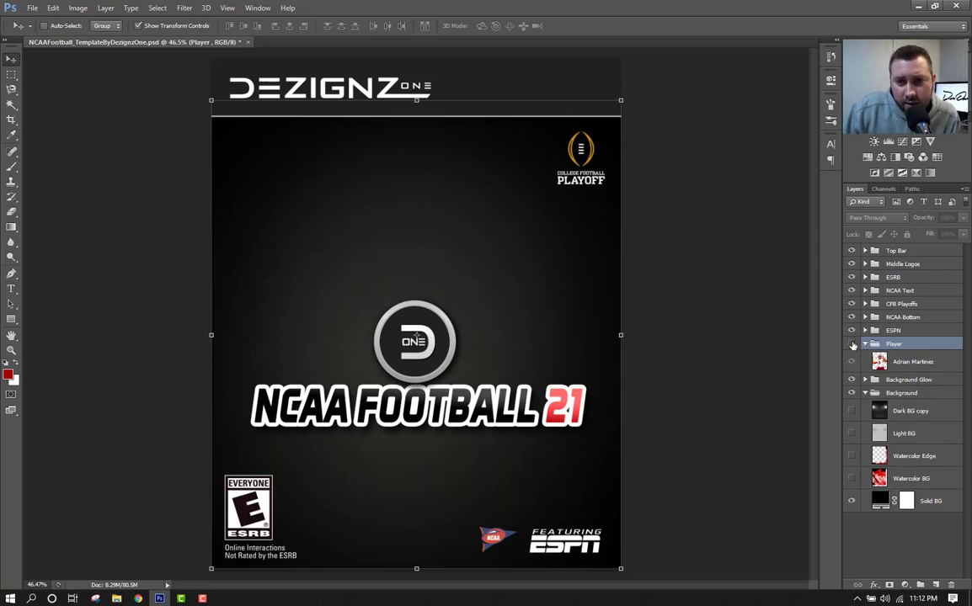
pyautogui.click(851, 344)
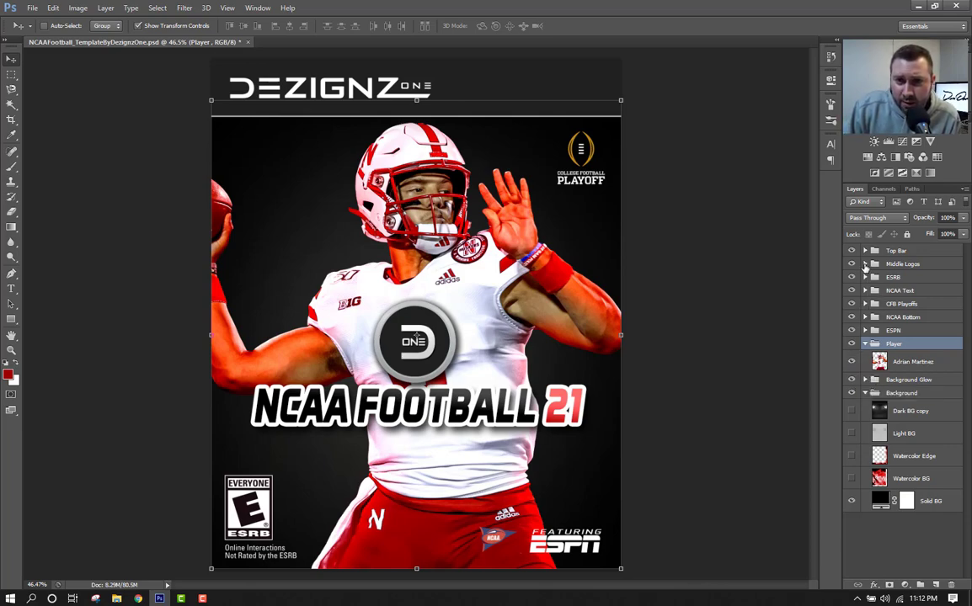
pyautogui.click(865, 265)
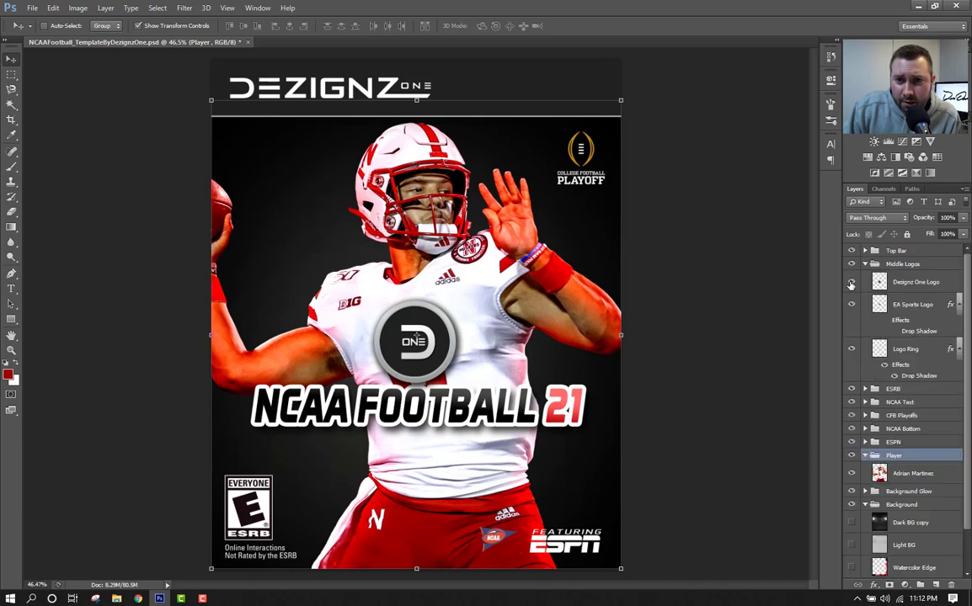
pyautogui.click(850, 282)
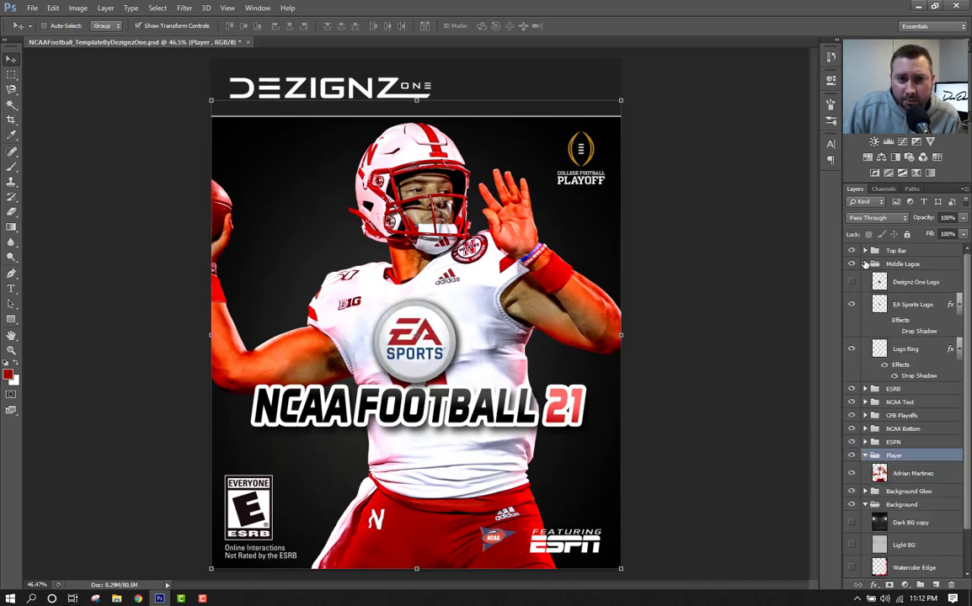
pyautogui.click(865, 264)
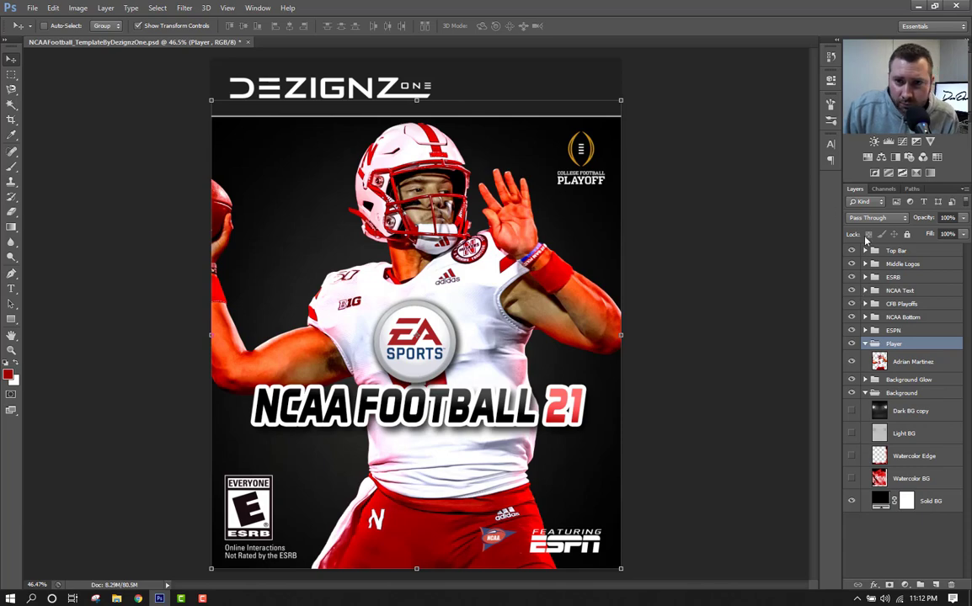
pyautogui.click(875, 251)
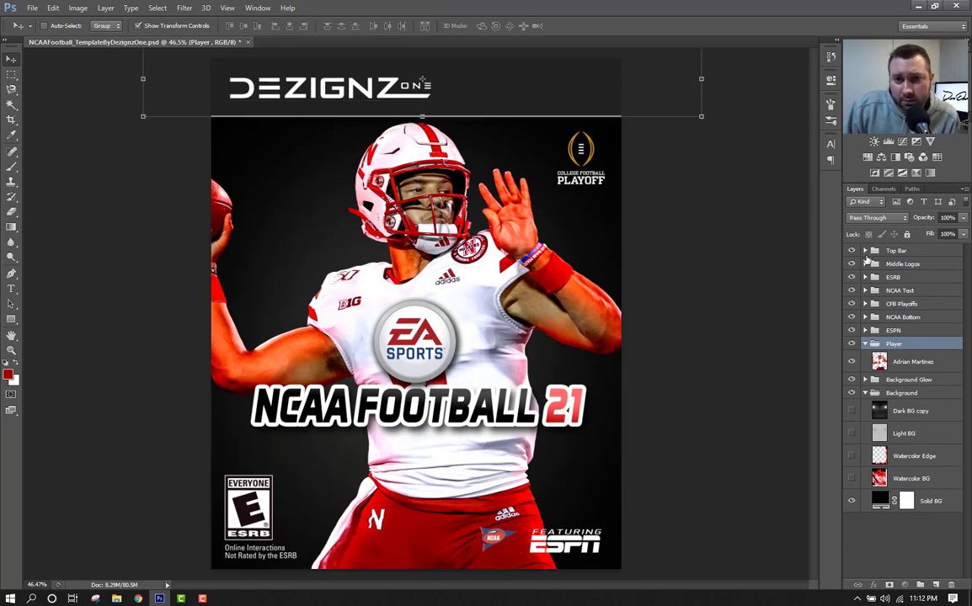
pyautogui.click(864, 251)
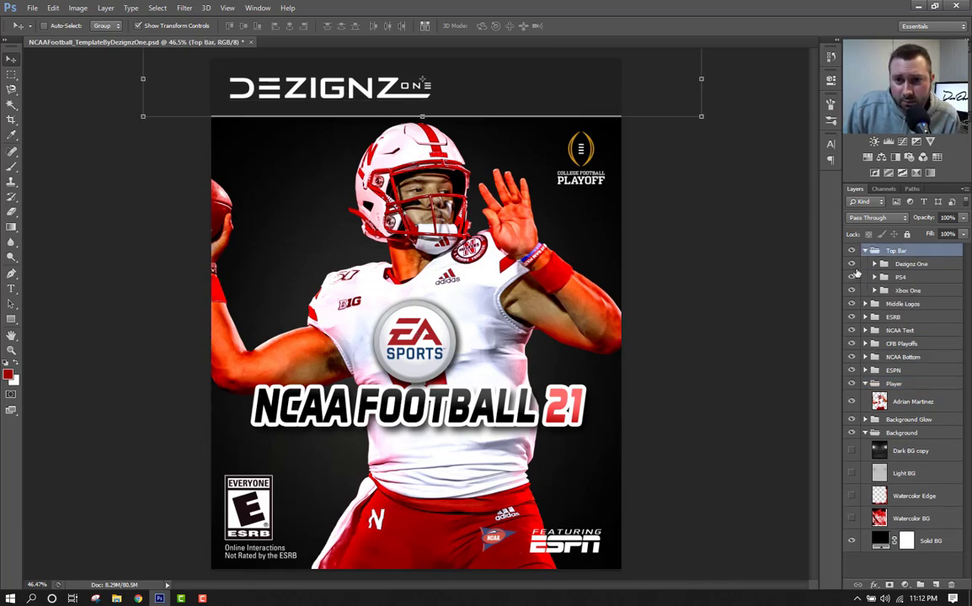
pyautogui.click(851, 263)
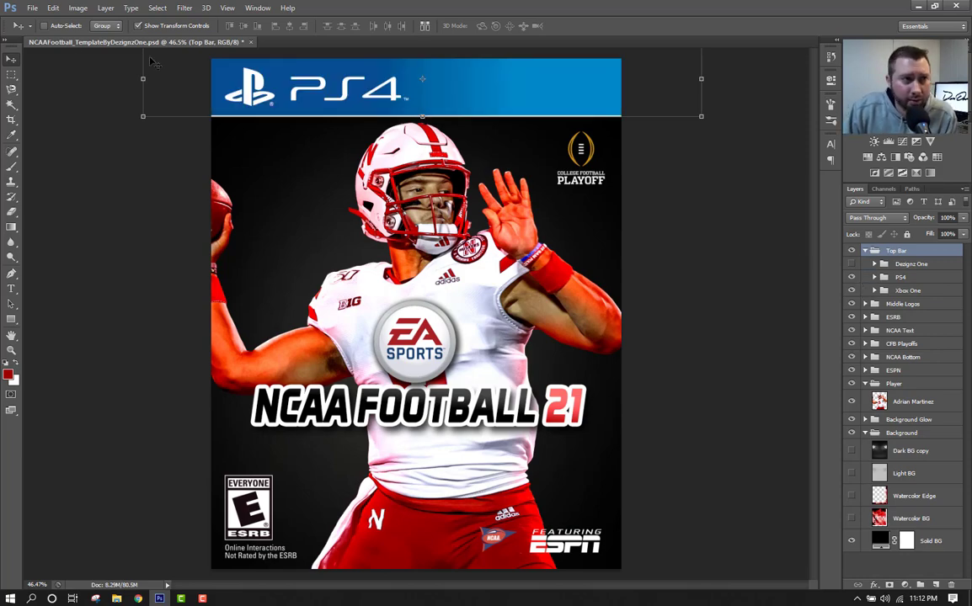
pyautogui.click(32, 8)
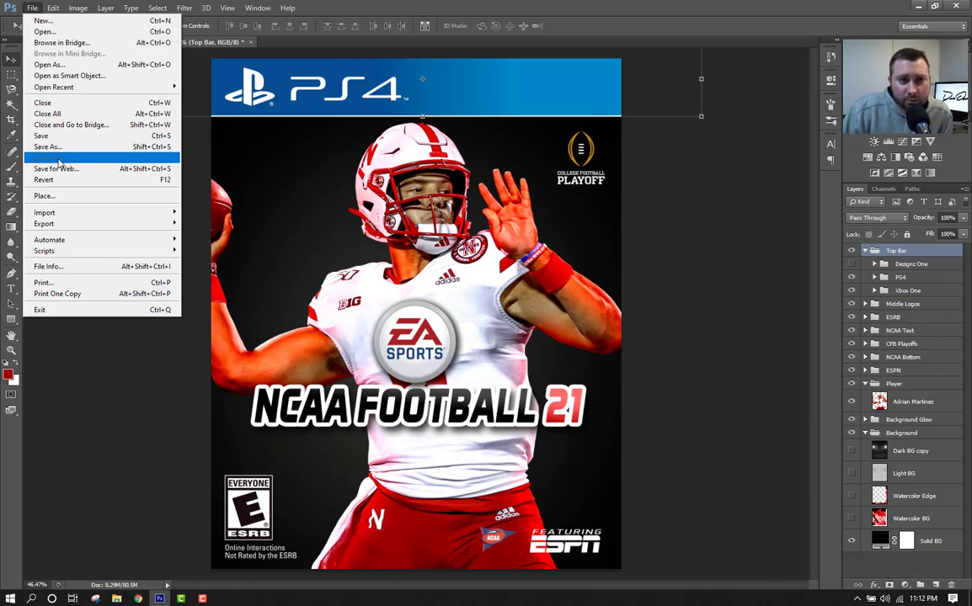
pyautogui.click(399, 9)
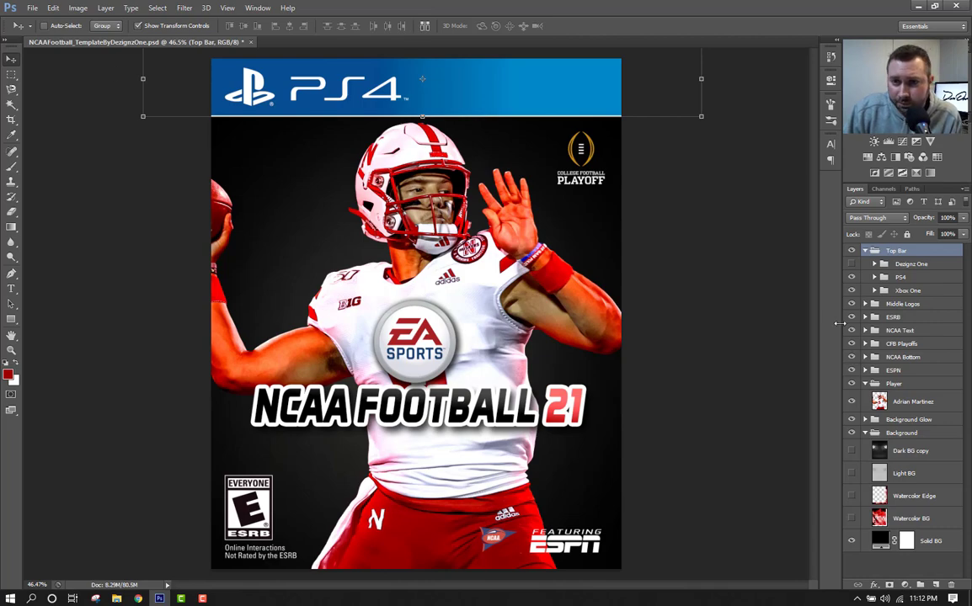
pyautogui.click(852, 265)
pyautogui.click(852, 276)
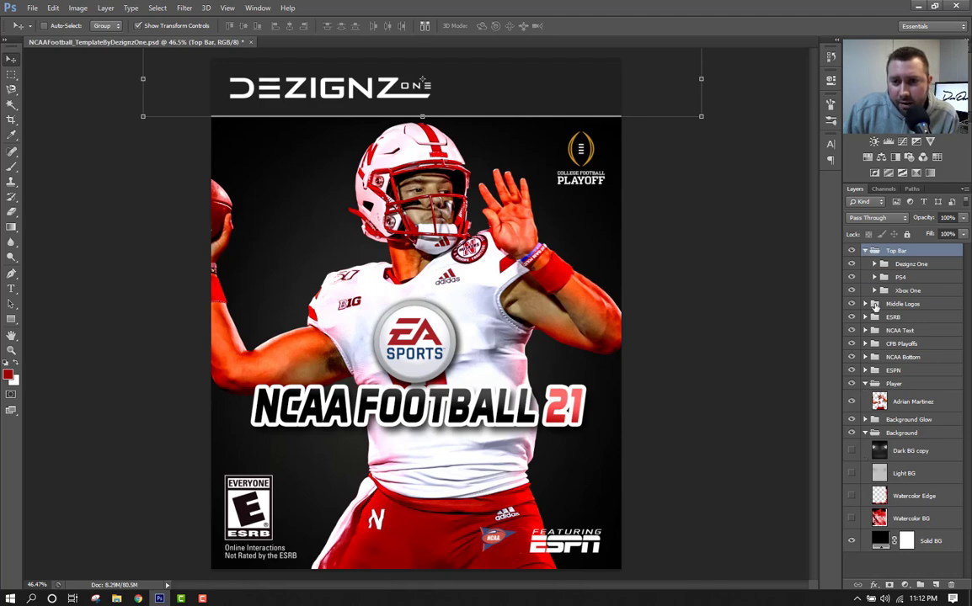
pyautogui.click(865, 250)
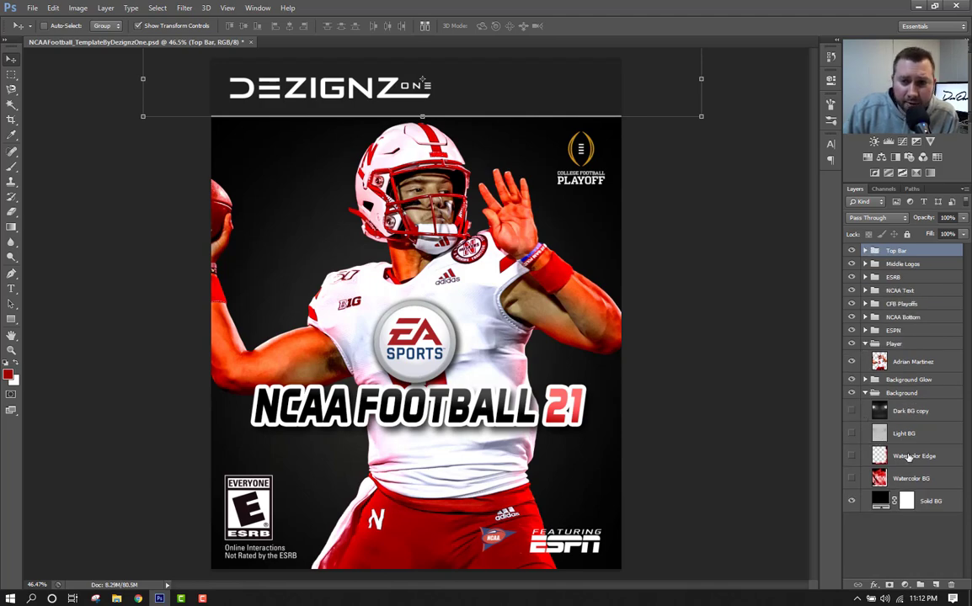
pyautogui.click(908, 411)
pyautogui.click(913, 478)
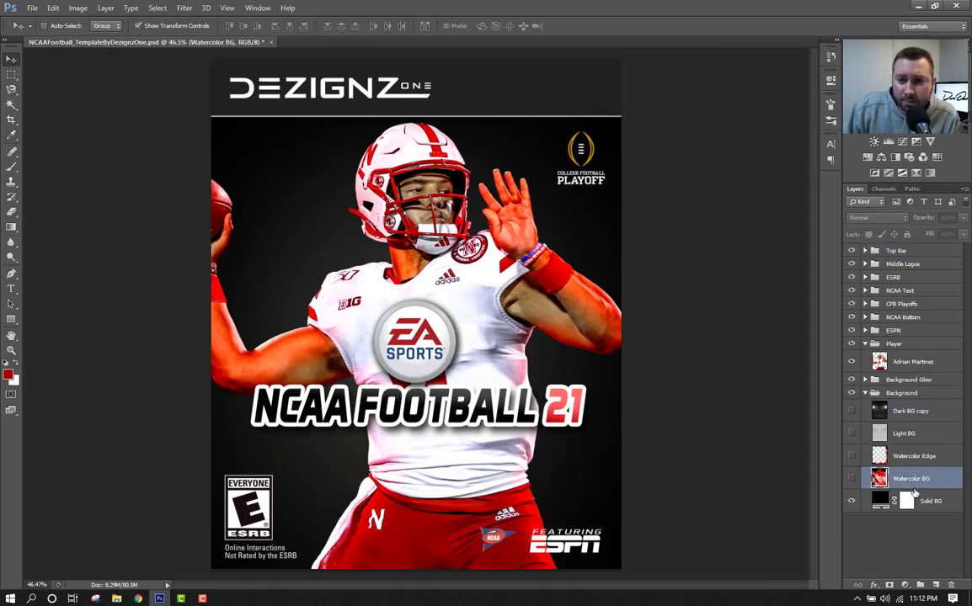
pyautogui.click(851, 412)
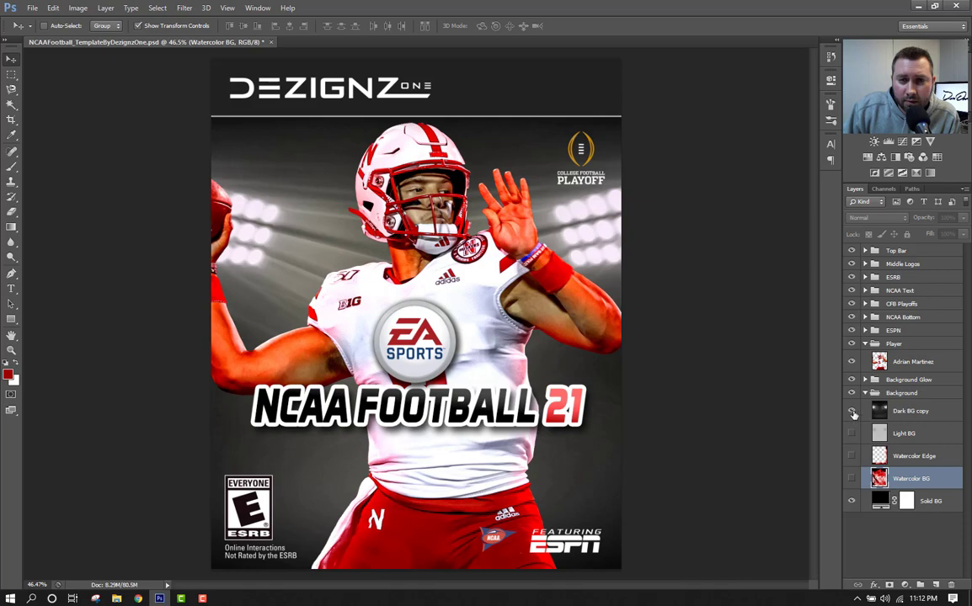
pyautogui.click(852, 411)
pyautogui.click(851, 433)
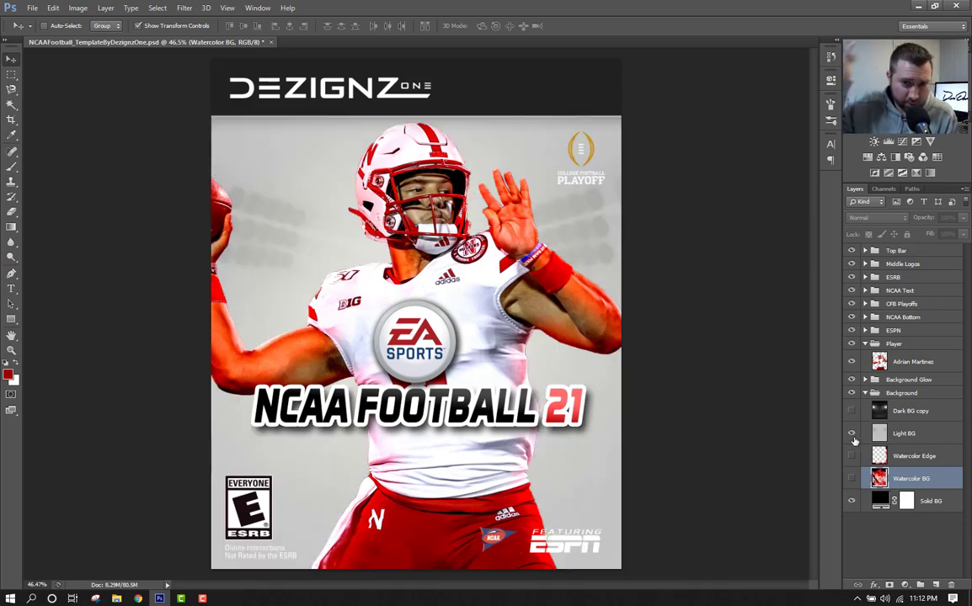
pyautogui.click(852, 434)
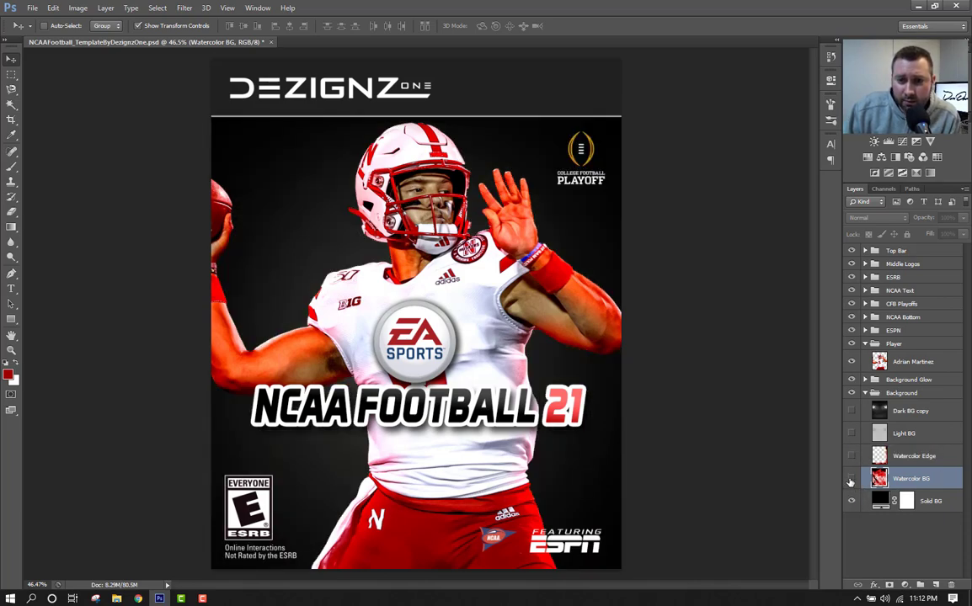
pyautogui.click(850, 478)
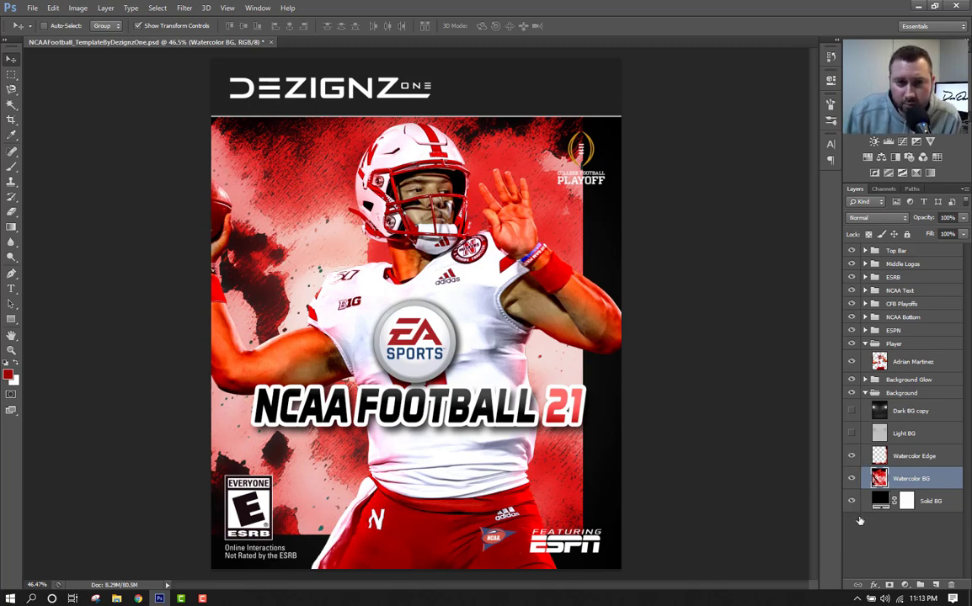
pyautogui.click(850, 455)
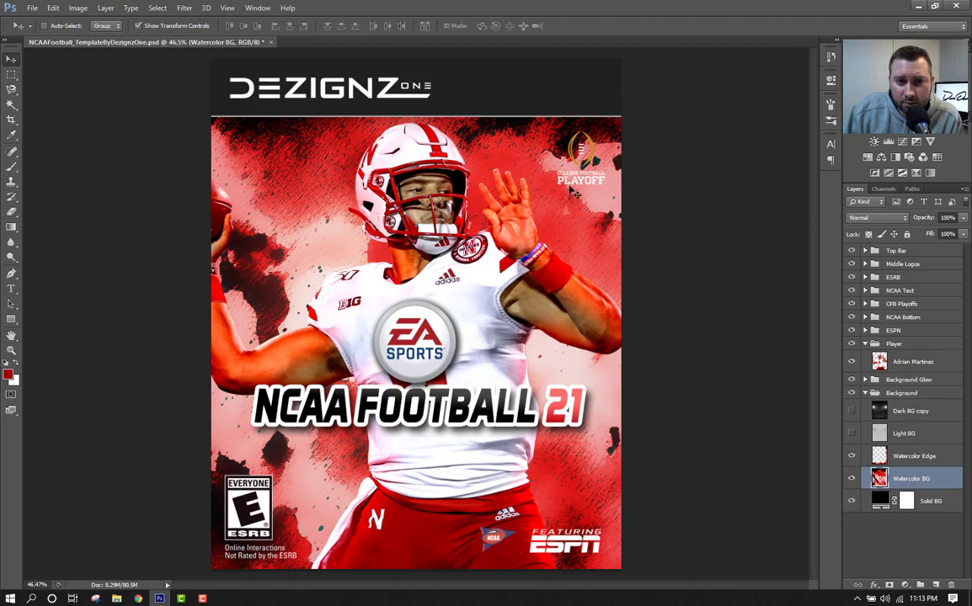
pyautogui.click(851, 479)
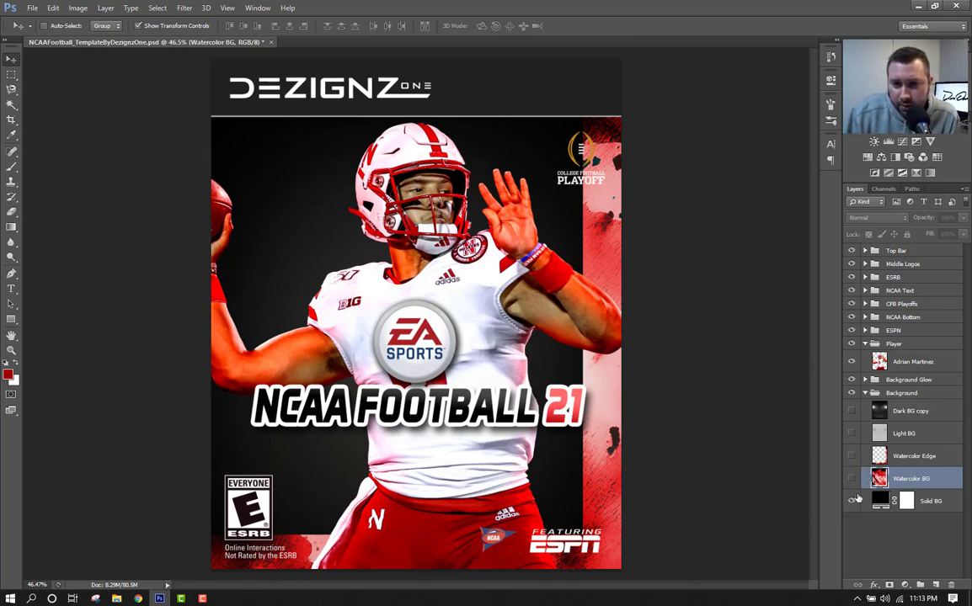
pyautogui.click(852, 479)
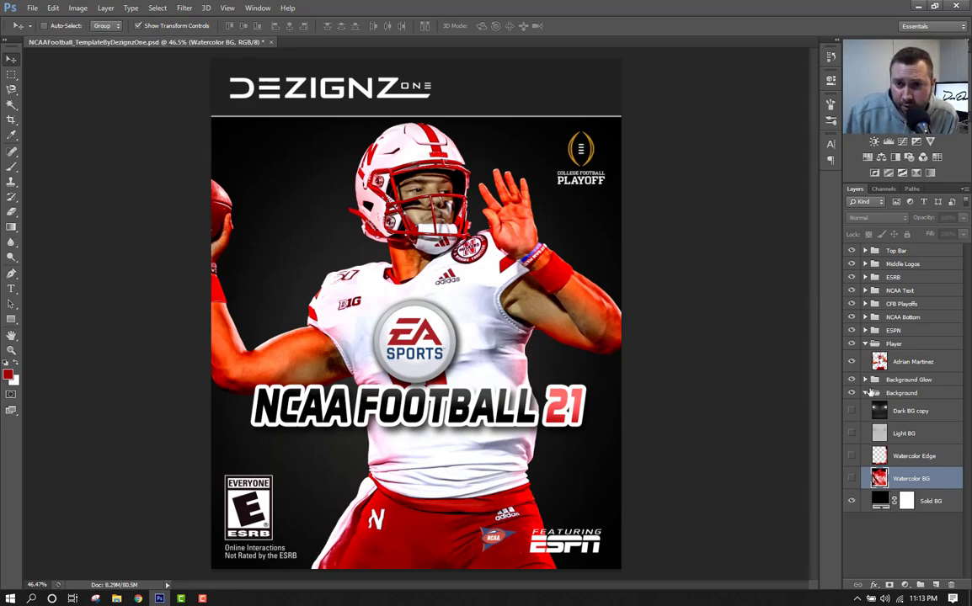
# Collapse the Background and Player groups and hide the EA Sports Logo to reveal Dezignz One
pyautogui.click(864, 393)
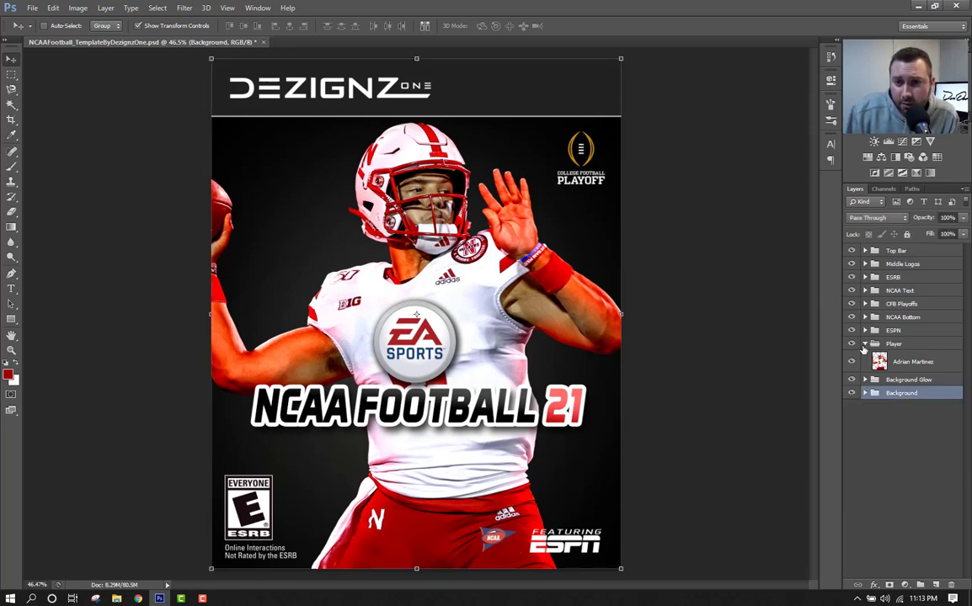
pyautogui.click(864, 344)
pyautogui.click(864, 264)
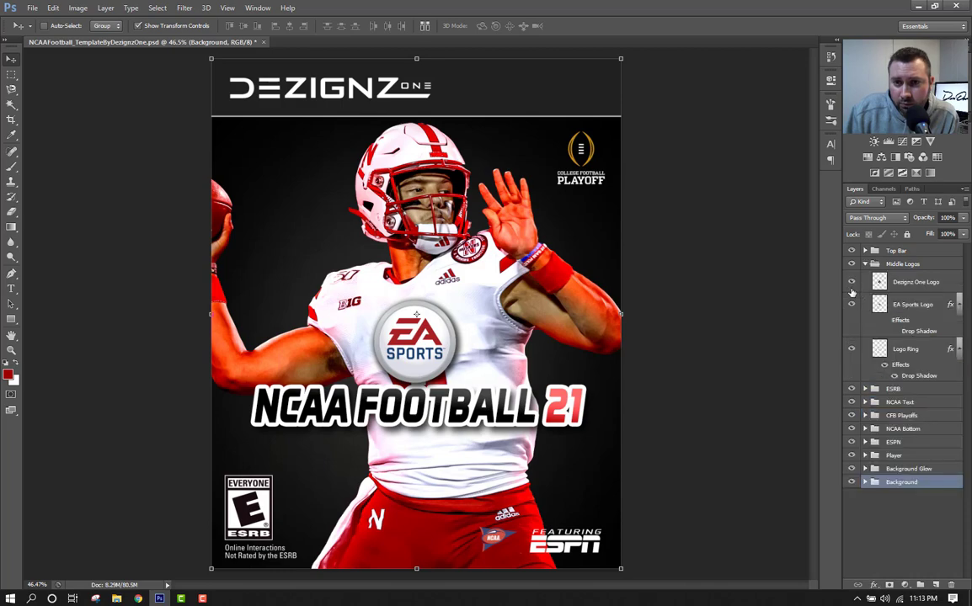
pyautogui.click(851, 304)
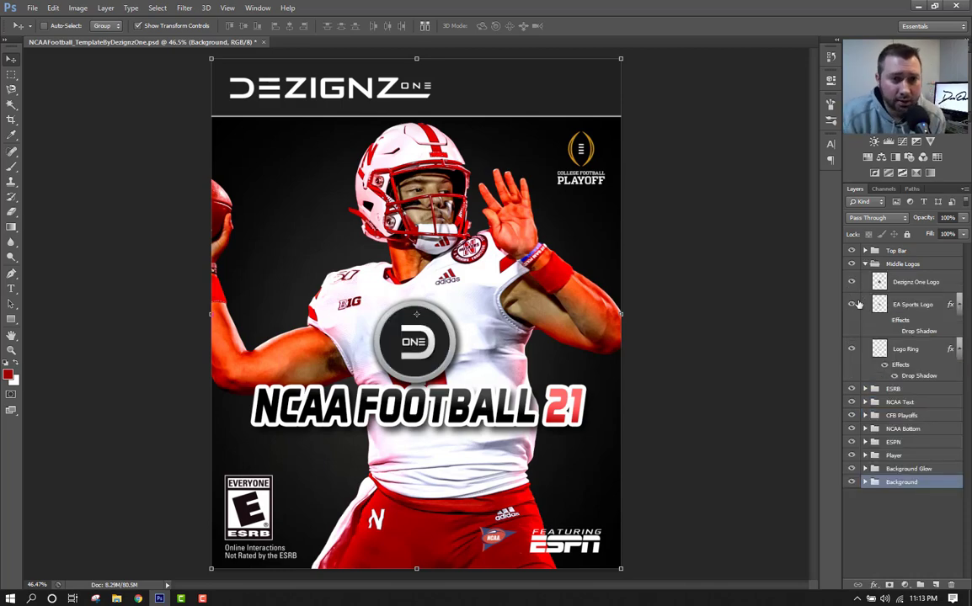